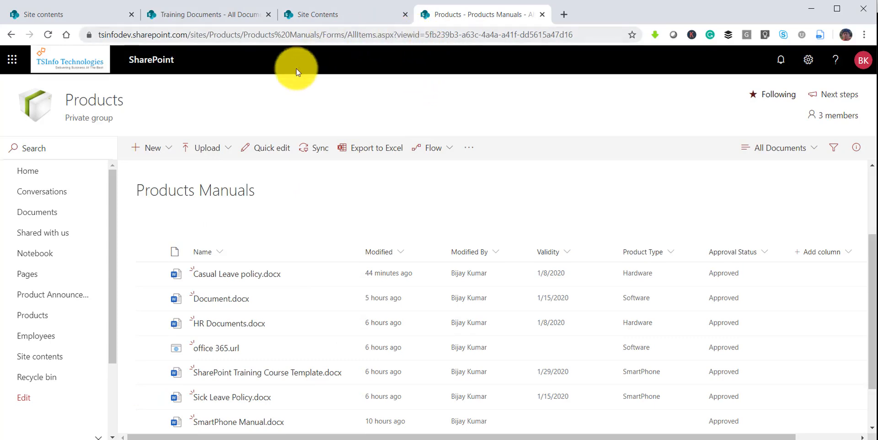
- Remove the viewid parameter from the Products Manuals library's address and reload the page
left_click(362, 38)
left_click(385, 38)
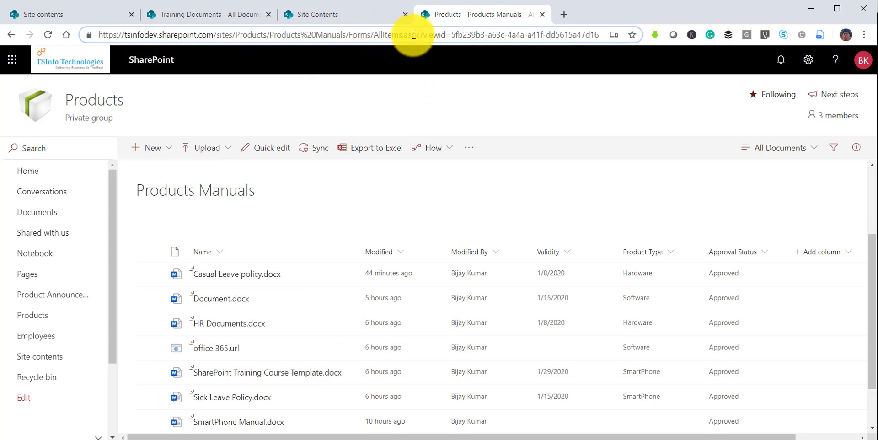
left_click_drag(420, 35, 610, 44)
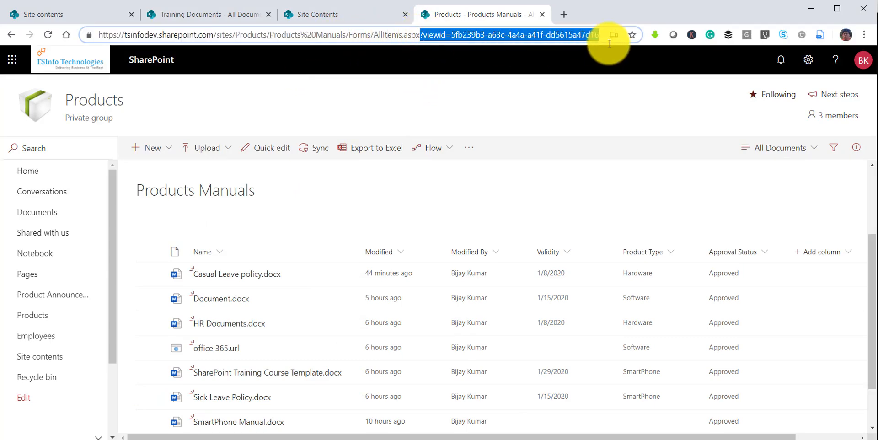
key("BackSpace")
key("Return")
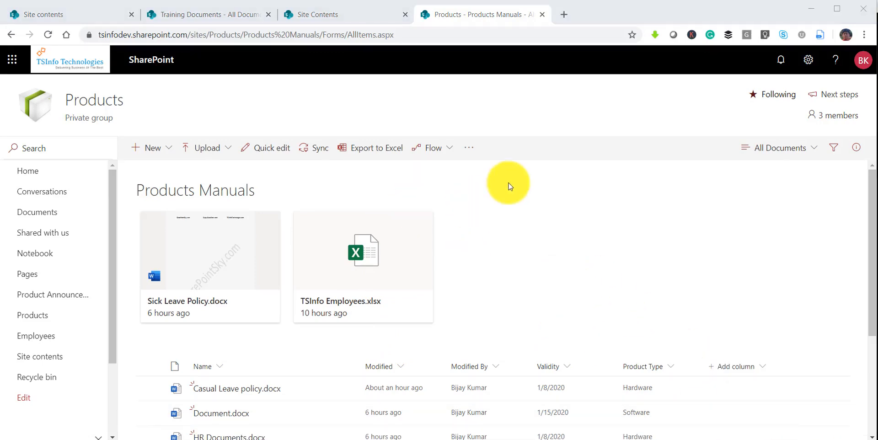
- From the library settings, start creating a new view based on the existing All Documents view
left_click(808, 64)
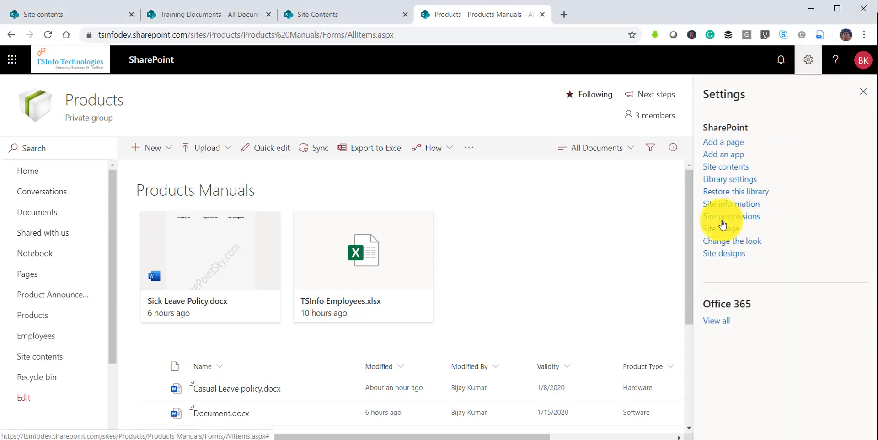
left_click(728, 179)
scroll(410, 282, "down", 10)
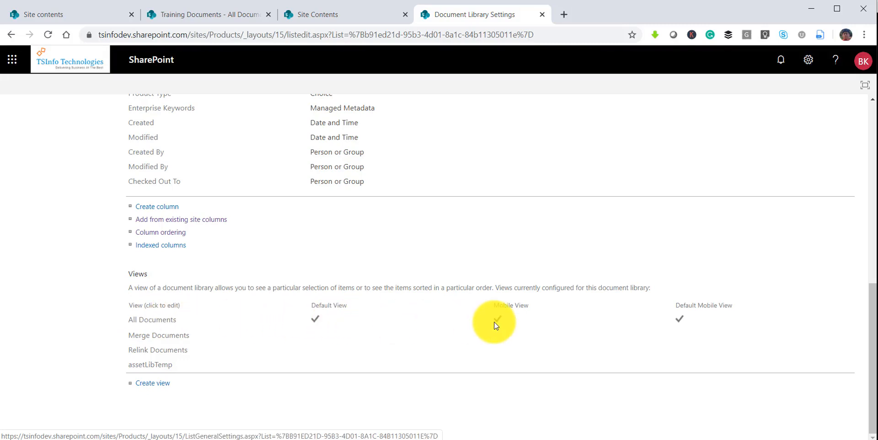
left_click(157, 387)
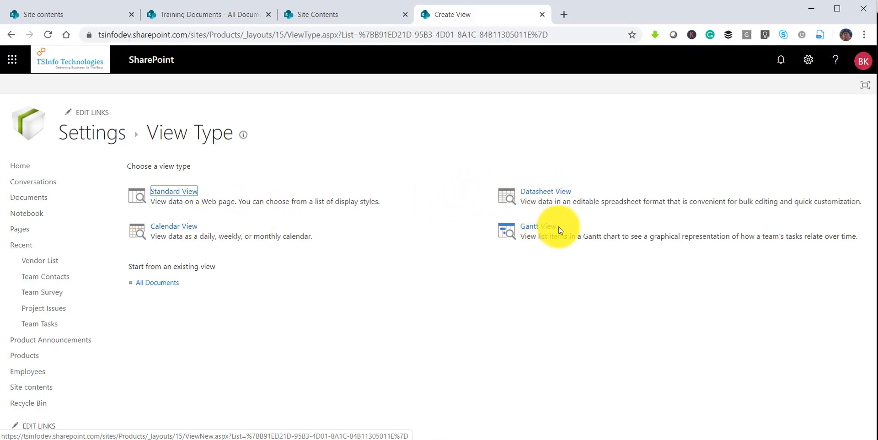
left_click(170, 285)
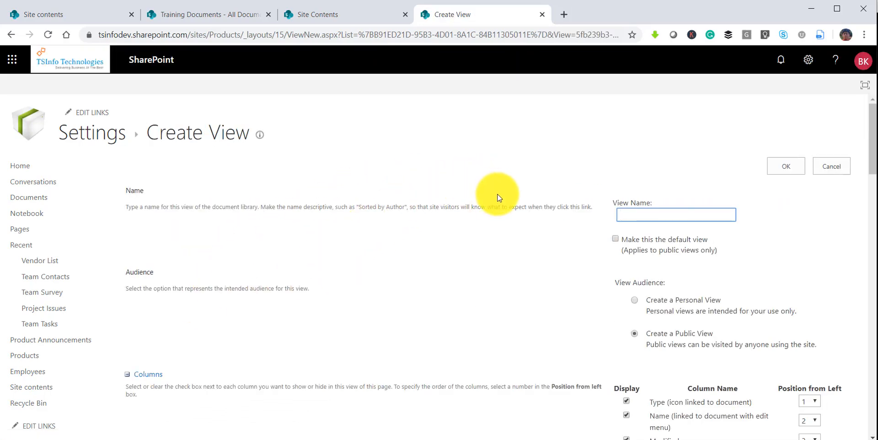
- Name the new view "Files Uploaded By Me"
scroll(668, 330, "down", 5)
scroll(658, 327, "up", 4)
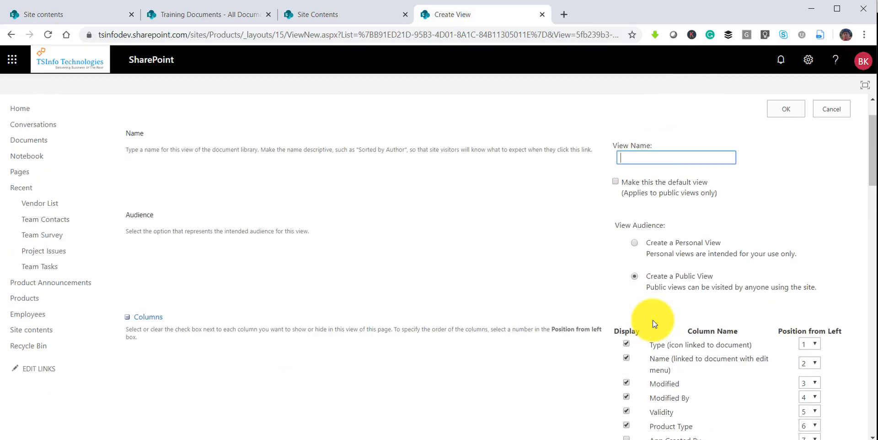
left_click(632, 156)
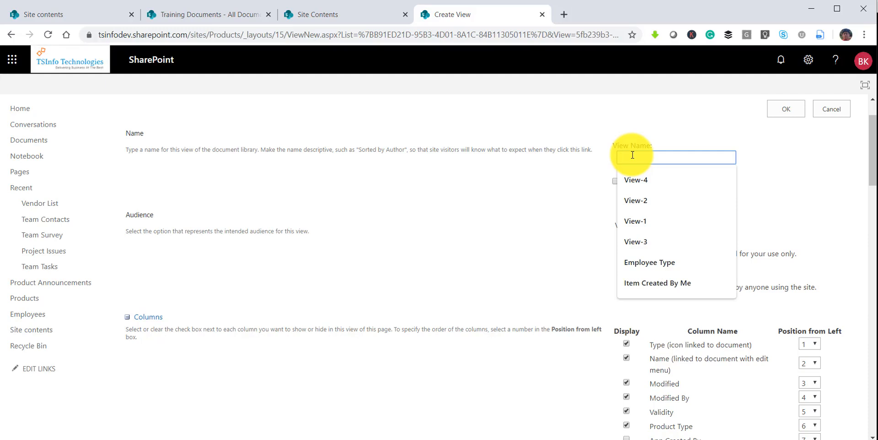
type("Item")
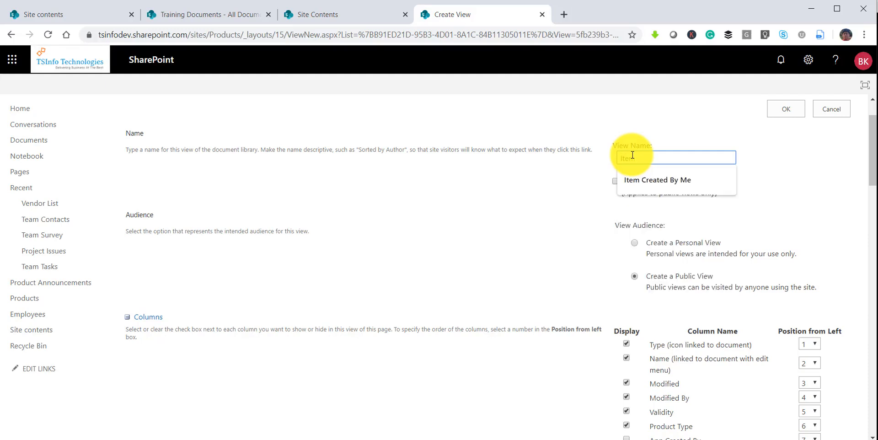
key("BackSpace")
key("BackSpace")
key("BackSpace")
key("BackSpace")
type("Files U")
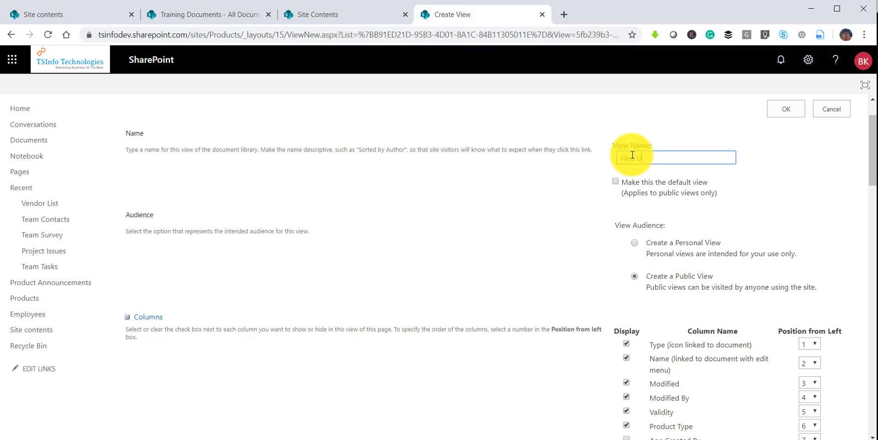
type("ploaded By Me")
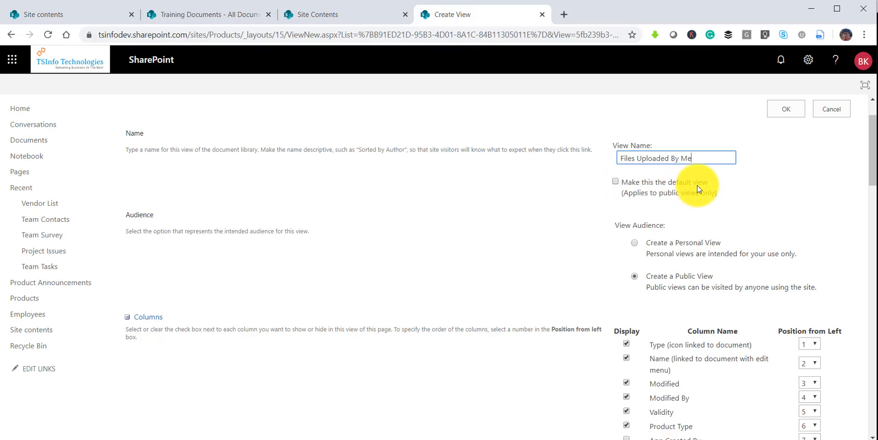
- Exclude the Modified and Modified By columns from the view's displayed columns
scroll(700, 268, "down", 3)
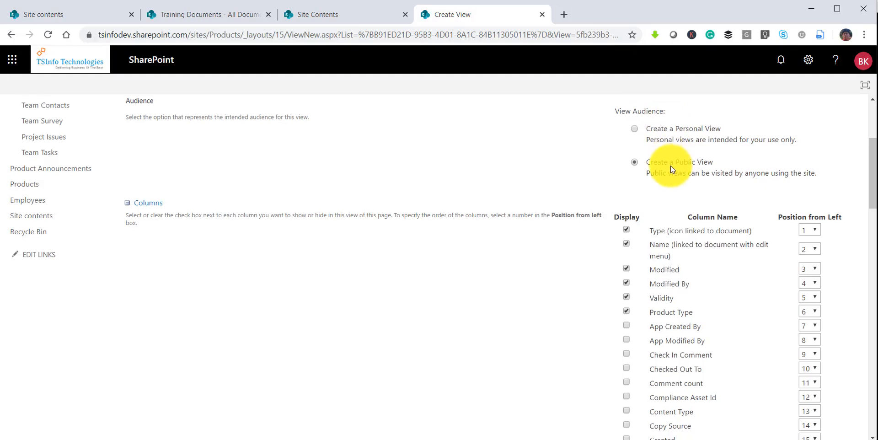
scroll(668, 133, "up", 1)
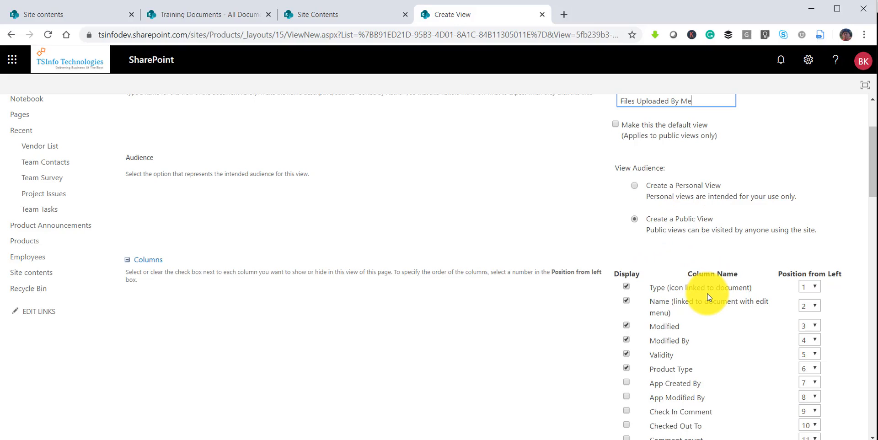
scroll(707, 296, "down", 3)
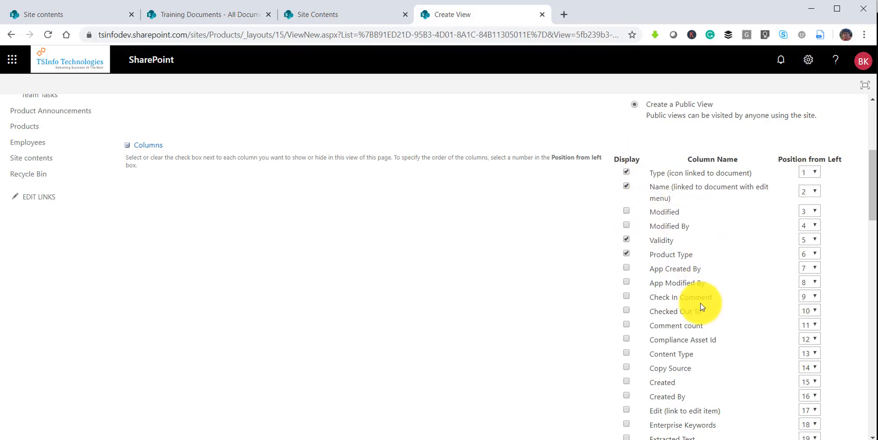
- Filter the view to show items only when Created By is equal to [Me]
scroll(701, 303, "down", 12)
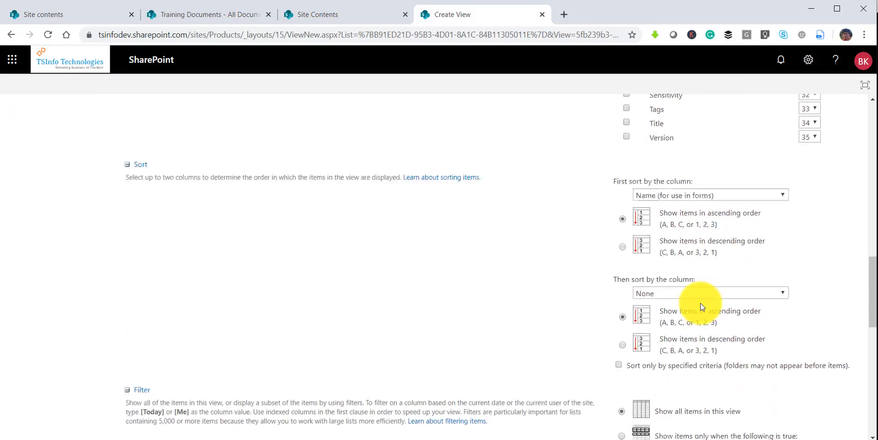
scroll(701, 305, "down", 1)
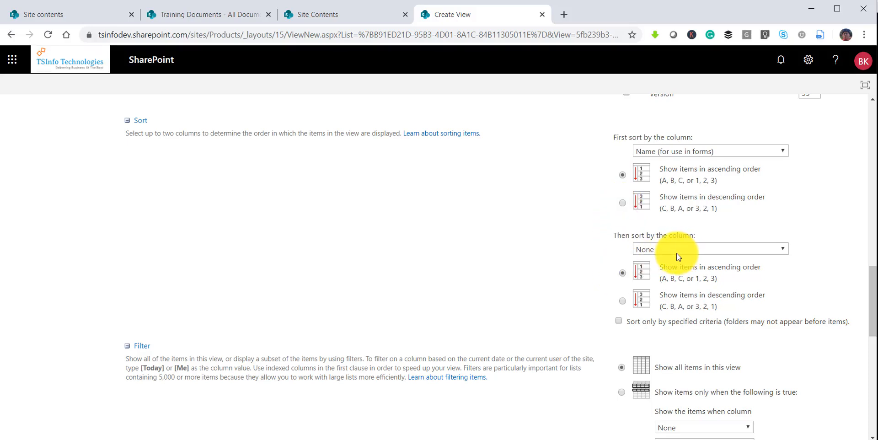
scroll(682, 293, "down", 5)
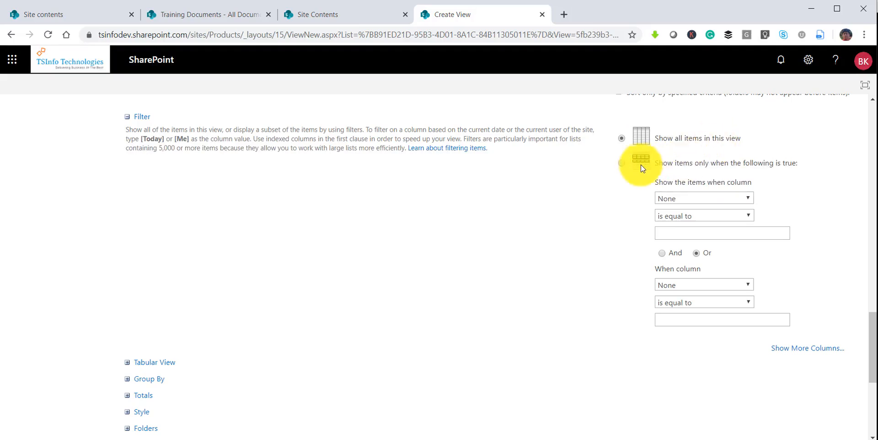
left_click(621, 164)
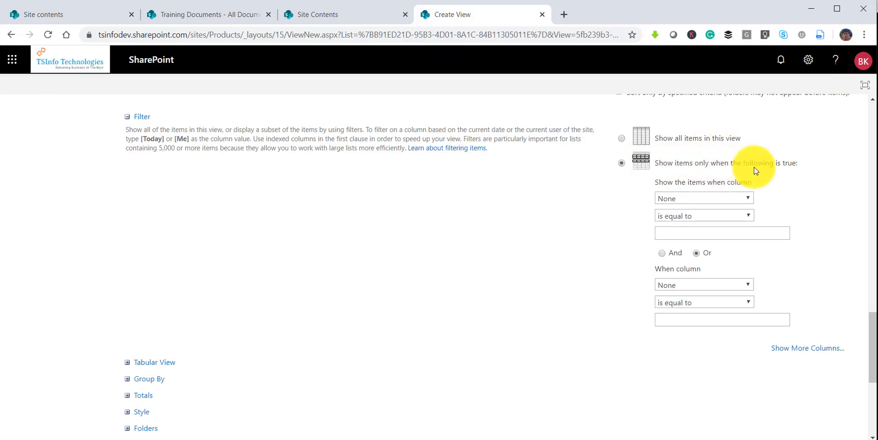
left_click(704, 197)
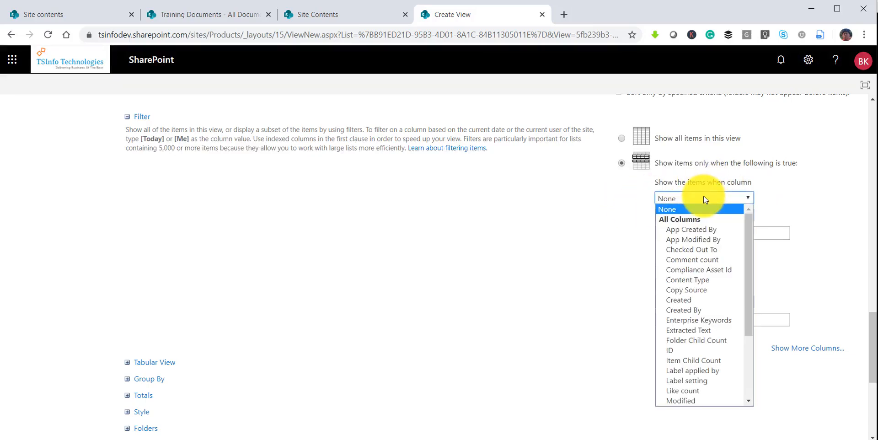
left_click(701, 308)
left_click(672, 234)
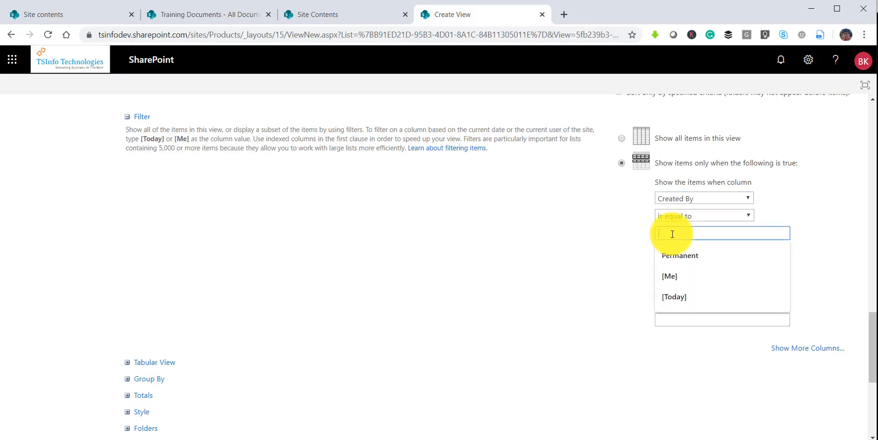
left_click(675, 274)
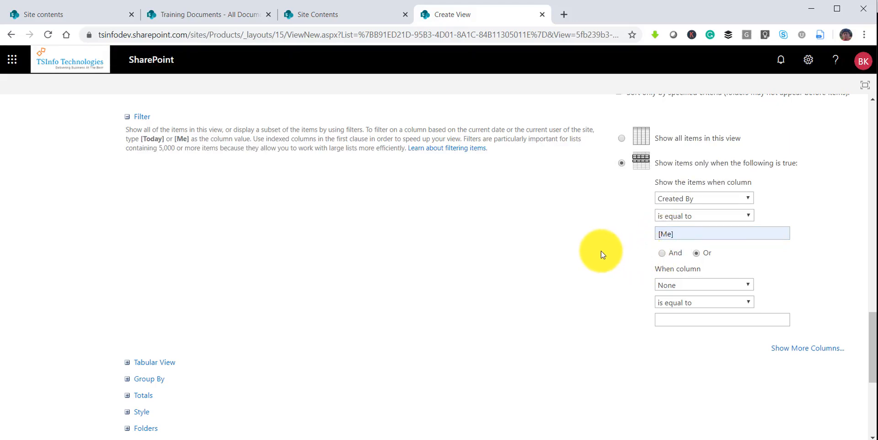
- Save the new view with the remaining settings at their defaults and look over its file list
scroll(600, 253, "down", 4)
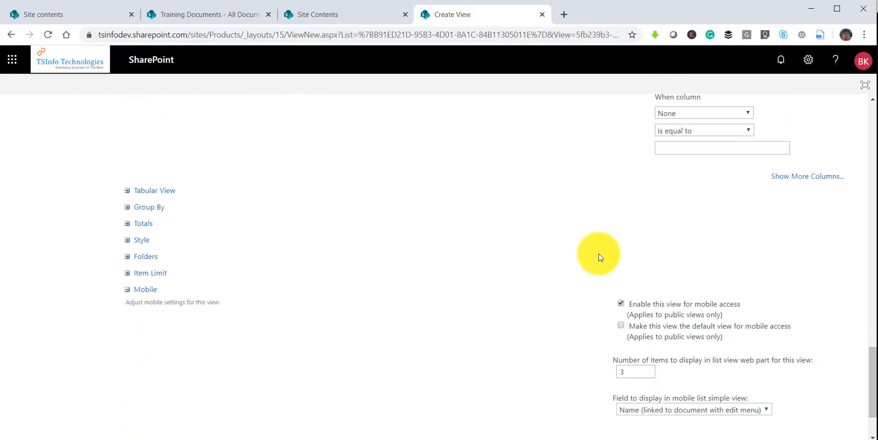
scroll(600, 290, "down", 2)
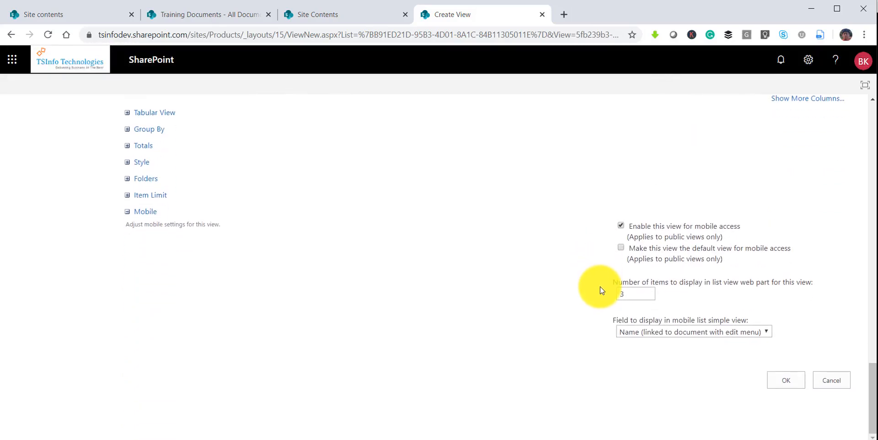
left_click(777, 380)
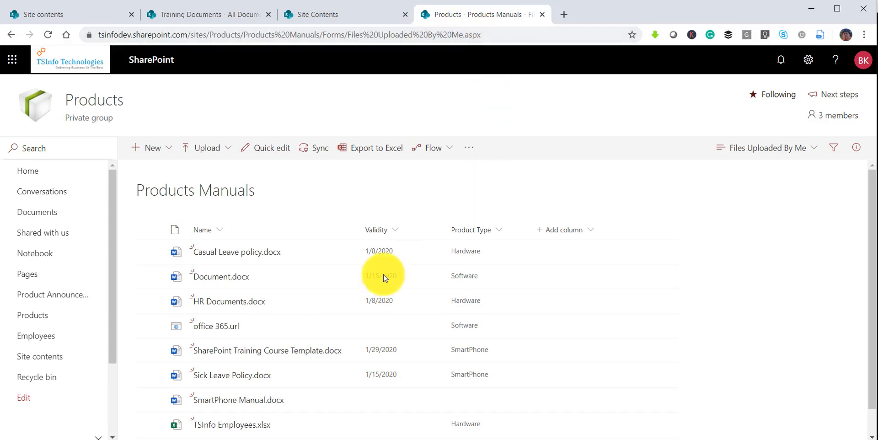
scroll(294, 287, "down", 1)
scroll(294, 286, "up", 1)
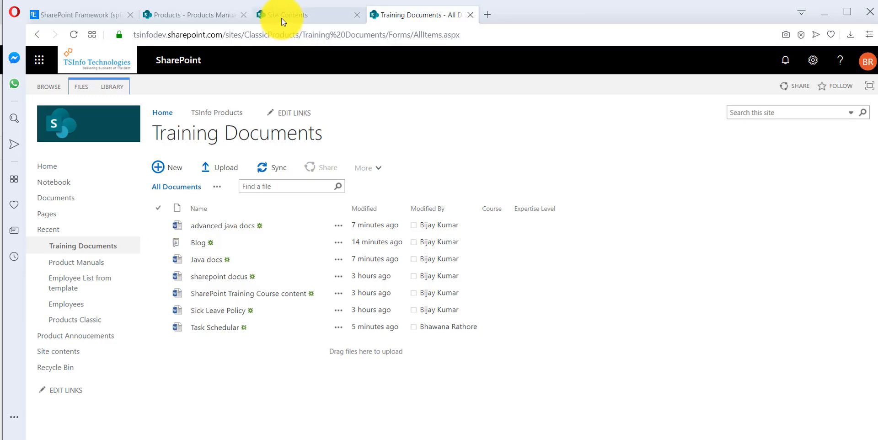
- In the Opera window signed in as another user, reload the Products Manuals library and switch it to the Files Uploaded By Me view
left_click(284, 17)
left_click(210, 17)
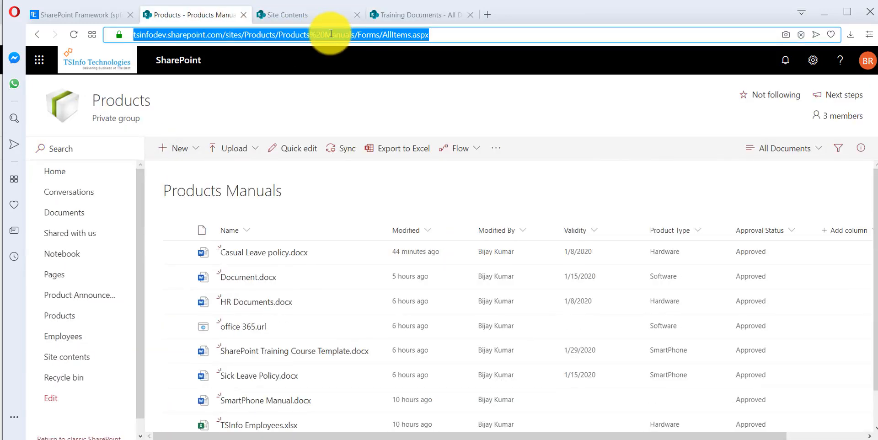
key("Return")
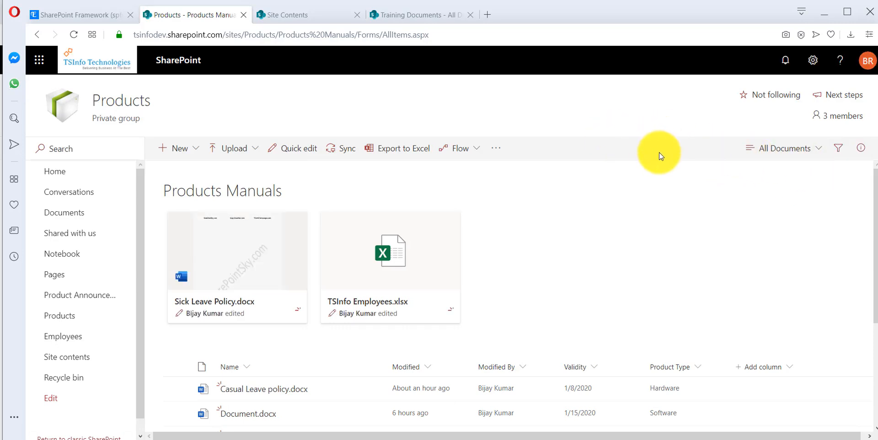
left_click(819, 151)
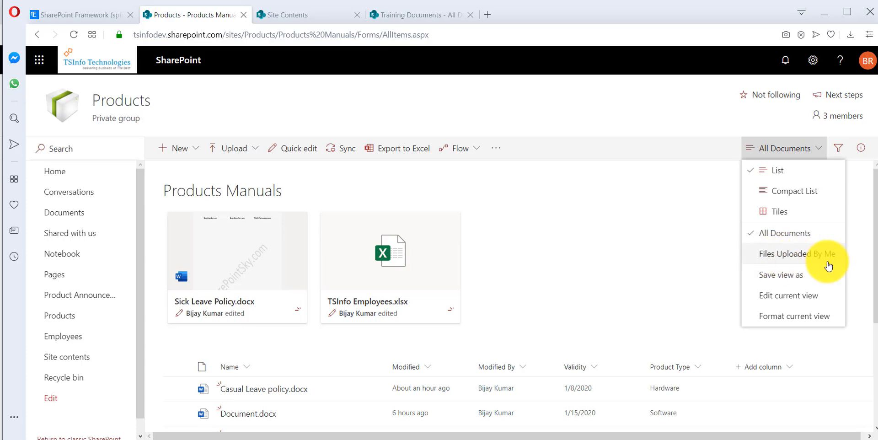
left_click(779, 254)
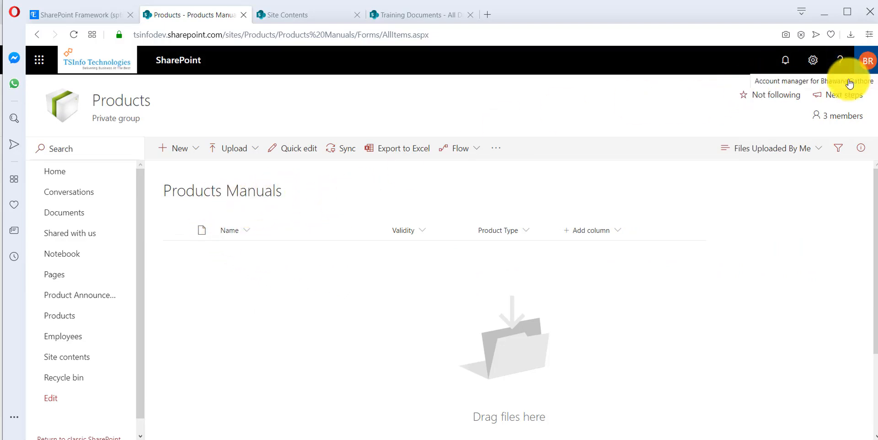
- Upload the Casual Leave policy document from the OneDrive_1_1-7-2020 folder to the Products Manuals library, replacing the existing file
mouse_move(294, 439)
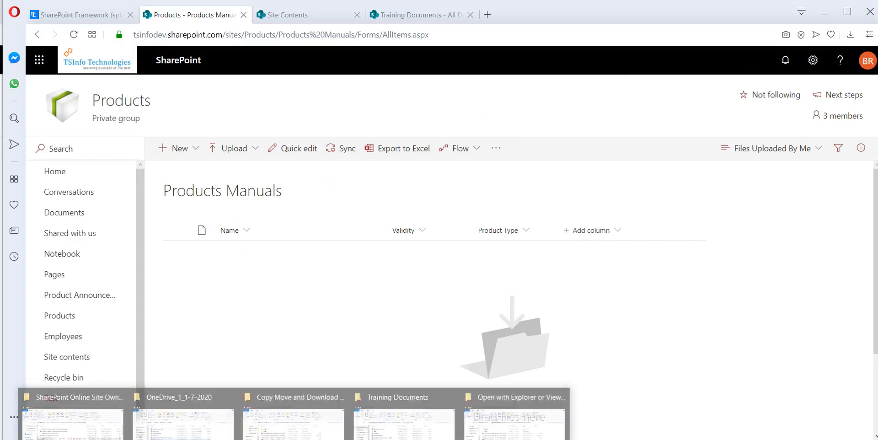
left_click(224, 426)
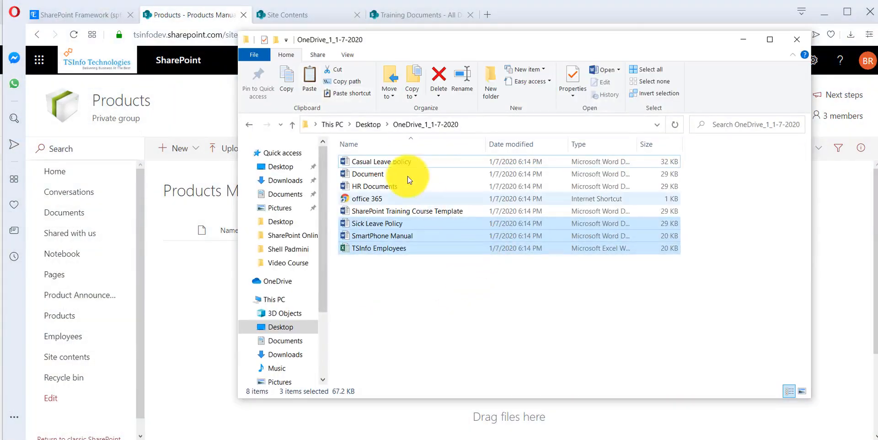
left_click(458, 267)
left_click_drag(378, 161, 207, 268)
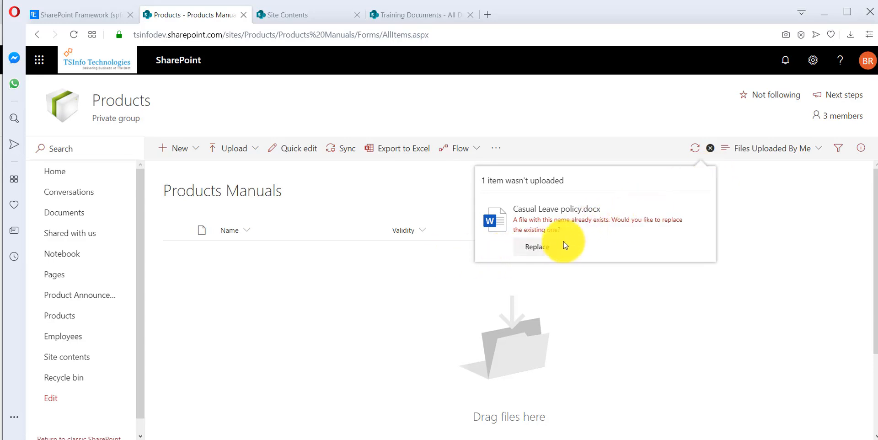
left_click(632, 287)
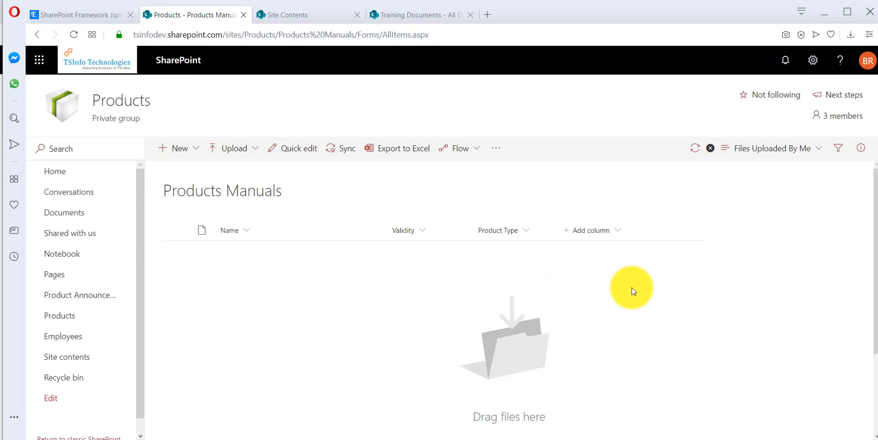
left_click(696, 151)
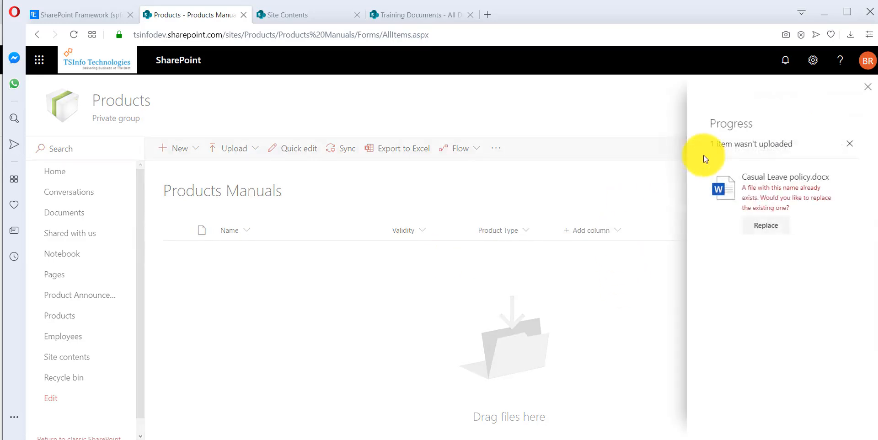
left_click(766, 232)
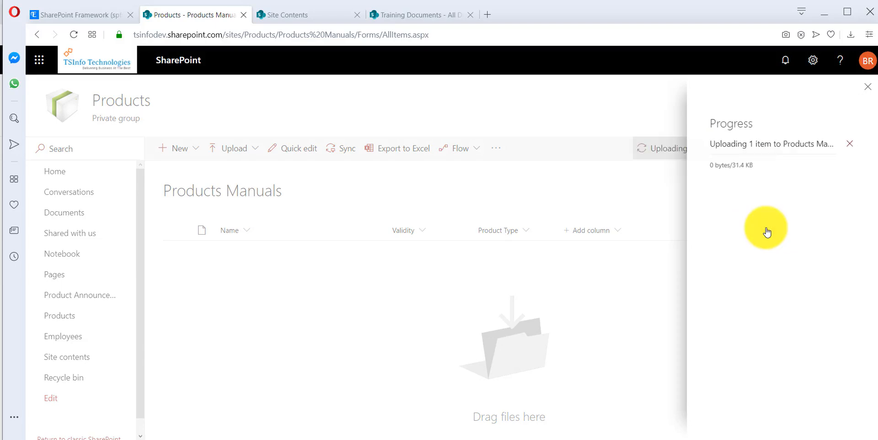
left_click(468, 299)
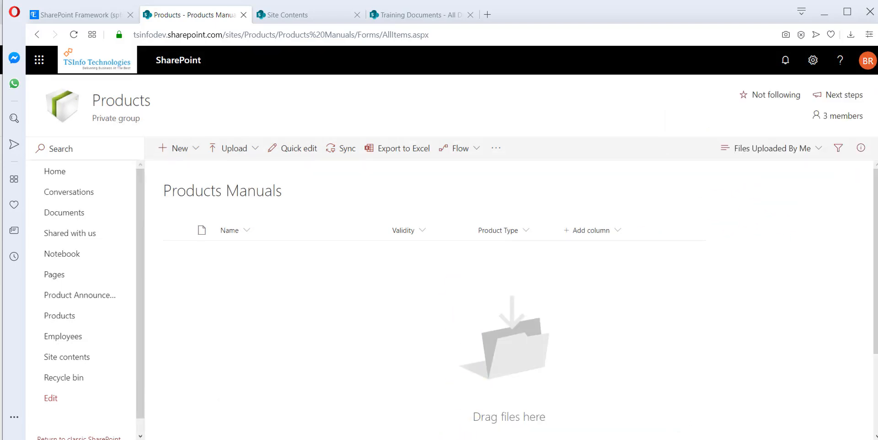
- Upload the HR Documents file from the OneDrive_1_1-7-2020 folder to the library, replacing the file of the same name
mouse_move(295, 439)
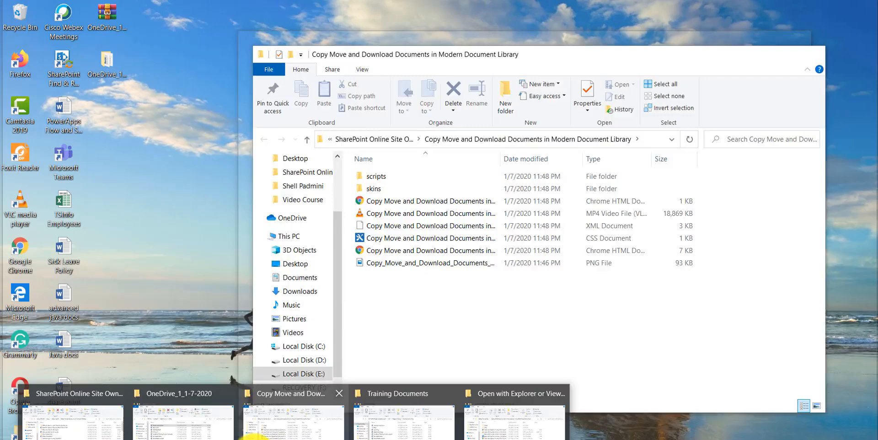
left_click(198, 431)
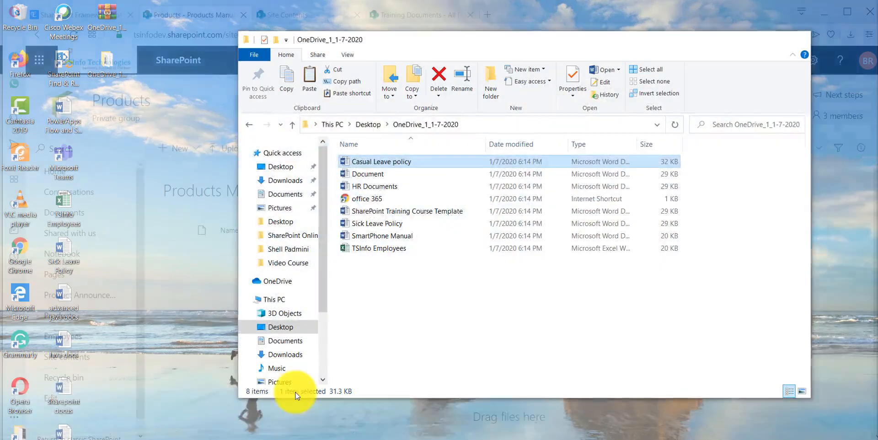
left_click(367, 186)
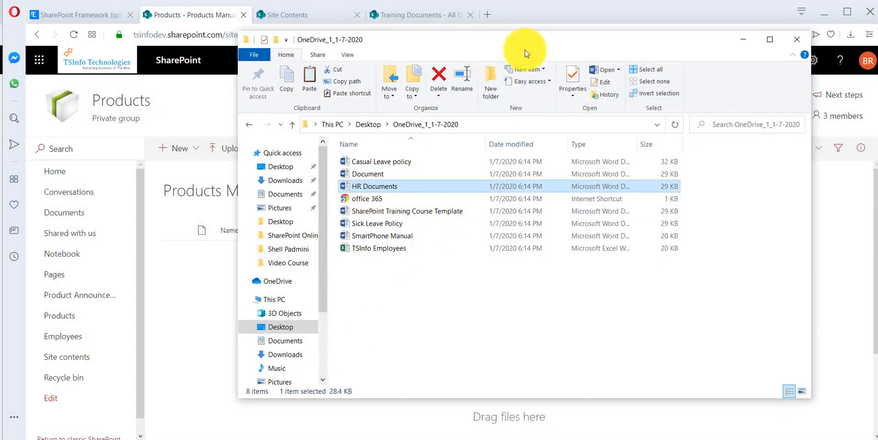
left_click_drag(534, 188, 314, 306)
left_click(533, 355)
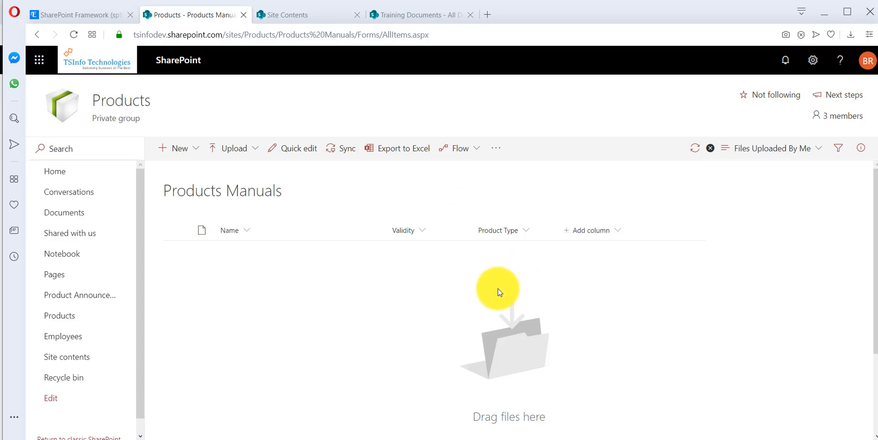
- Rename the local HR Documents file to HR Documents123 and upload it to the Products Manuals library
key("alt+Tab")
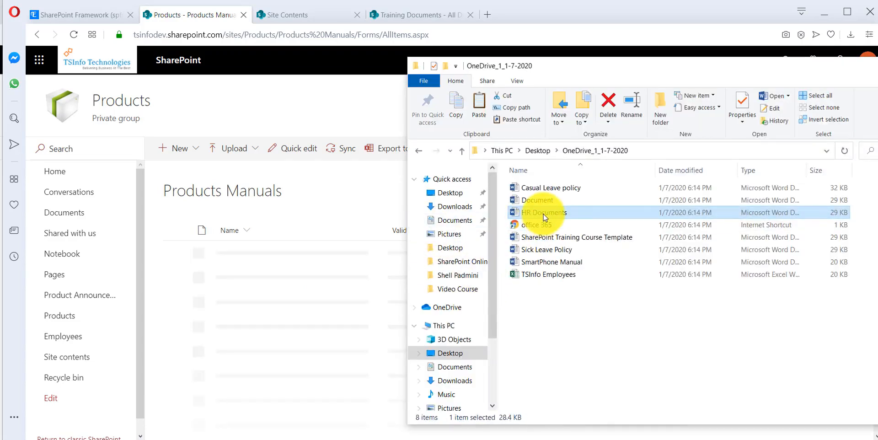
left_click(572, 213)
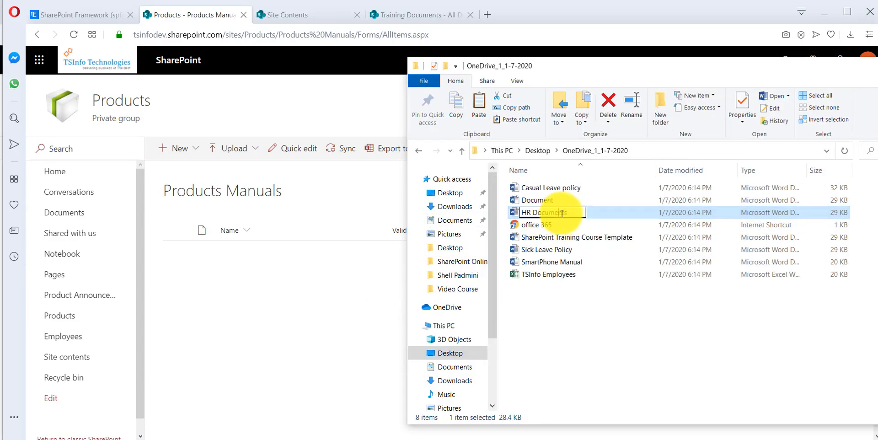
type("123")
key("Return")
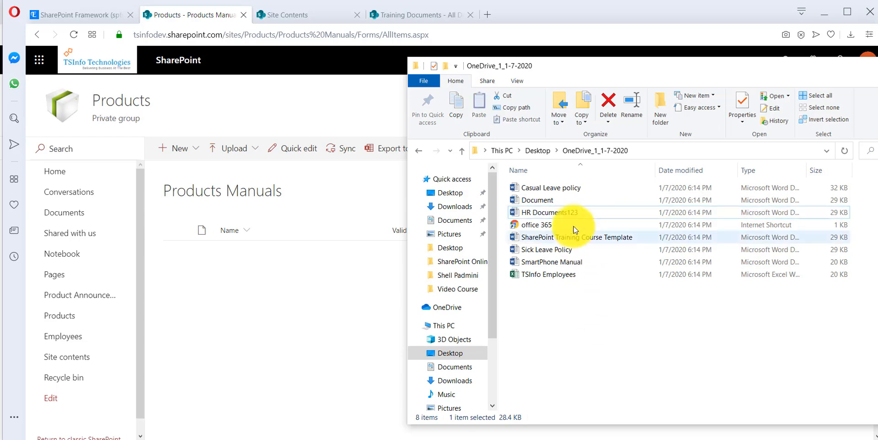
left_click_drag(567, 213, 304, 295)
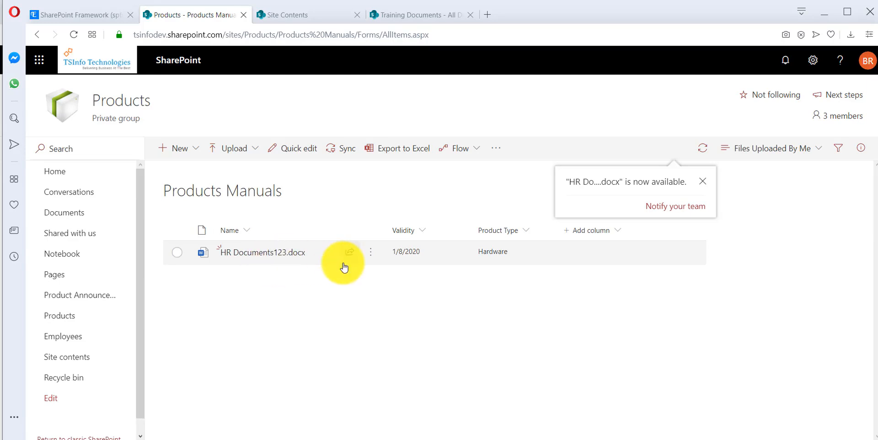
mouse_move(381, 261)
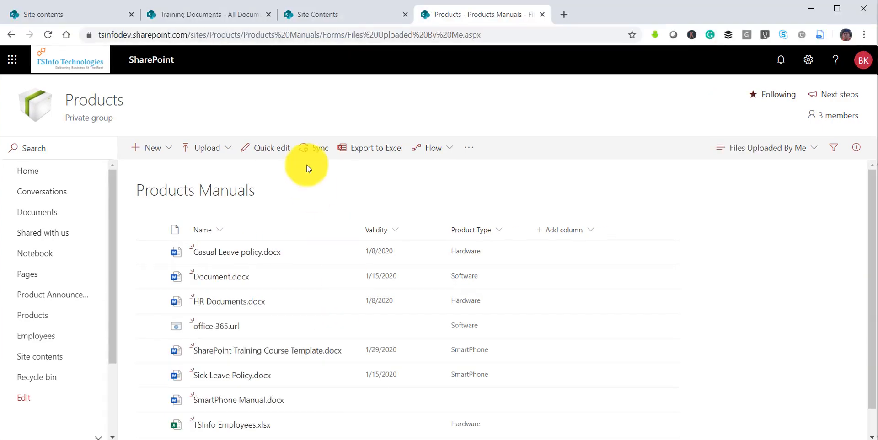
- In the Chrome window signed in as the first user, reload the Files Uploaded By Me view and review its file list
left_click(339, 30)
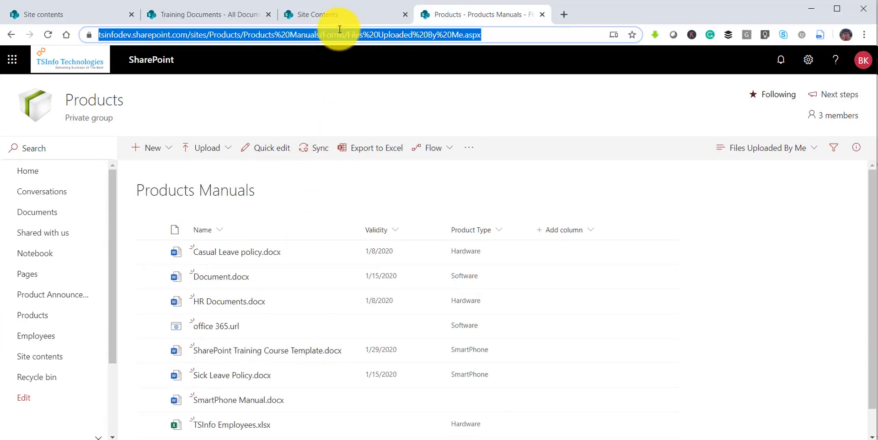
key("Return")
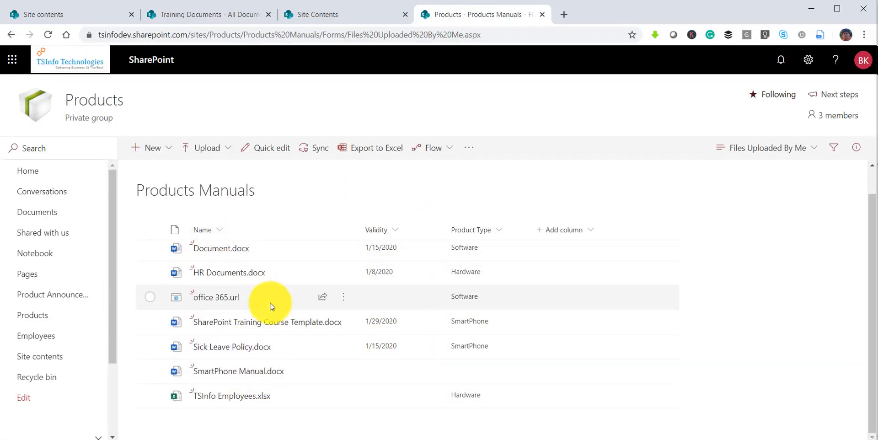
mouse_move(270, 306)
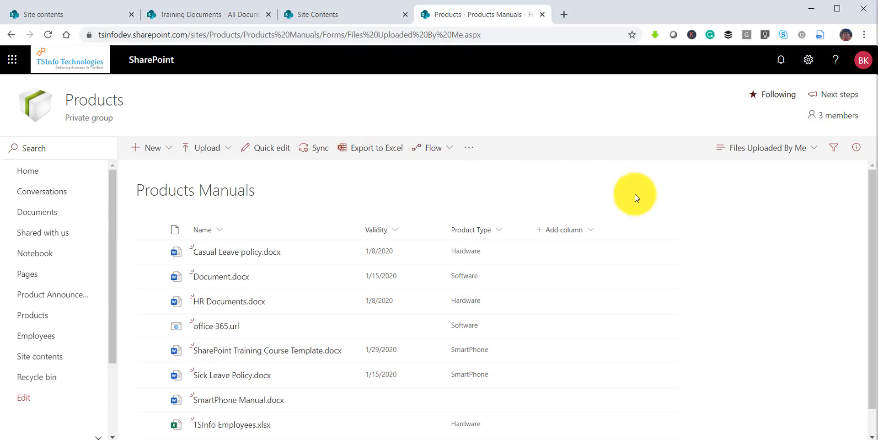
- Switch the Products Manuals library to the All Documents view and display its files as Tiles
left_click(808, 155)
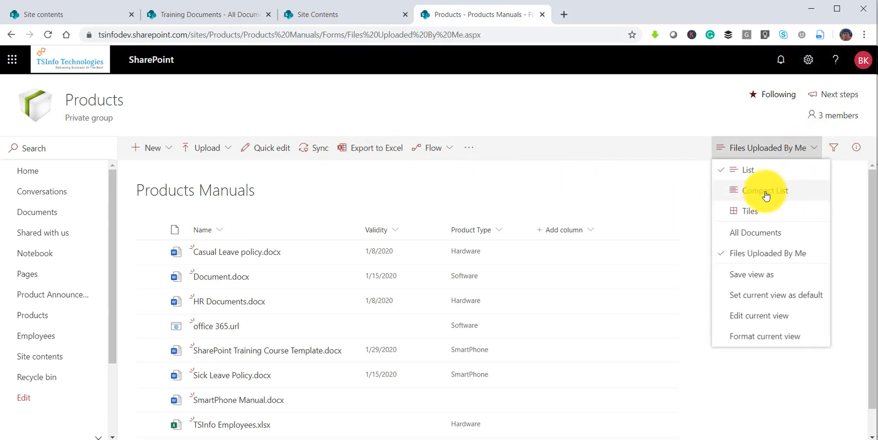
left_click(766, 236)
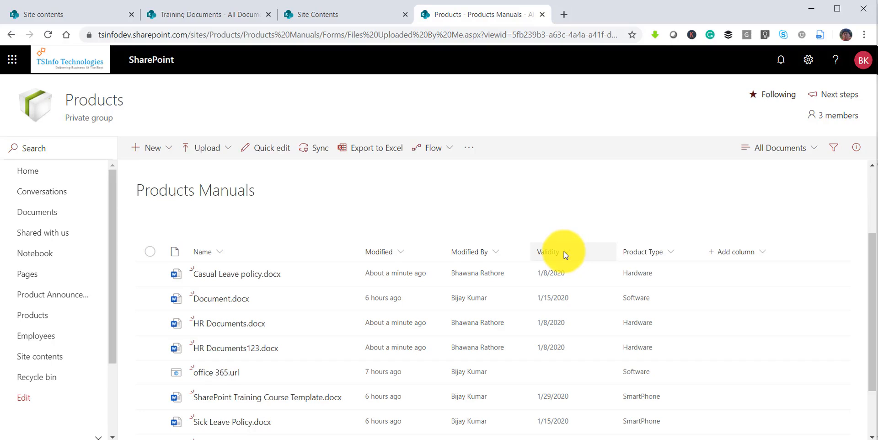
left_click(806, 154)
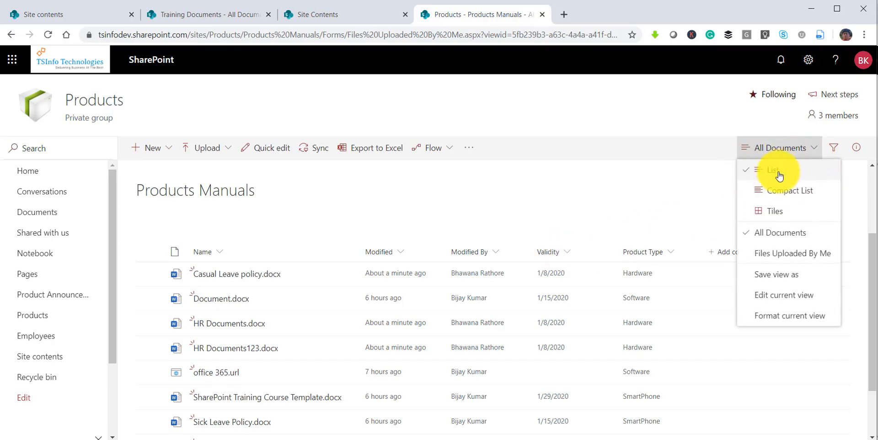
left_click(776, 212)
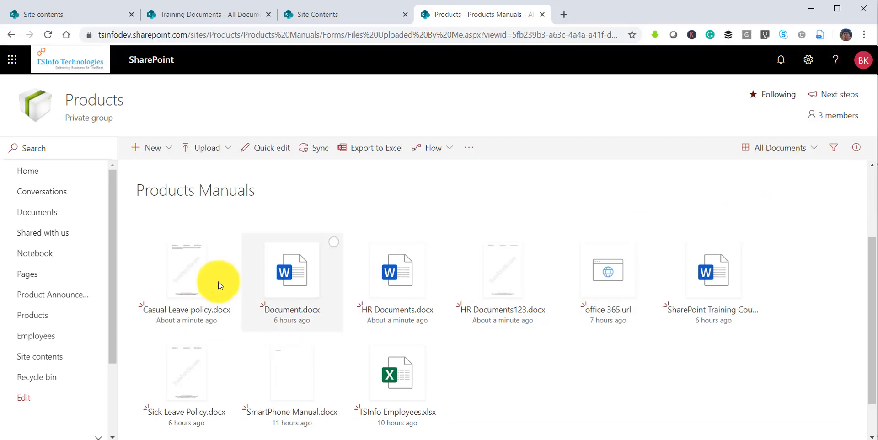
scroll(498, 380, "down", 1)
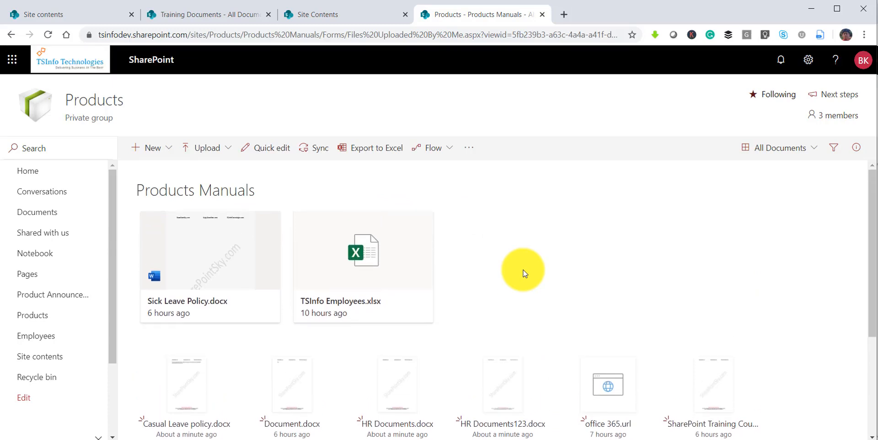
- Try the Compact List layout for the All Documents view and return it to the List layout
left_click(761, 148)
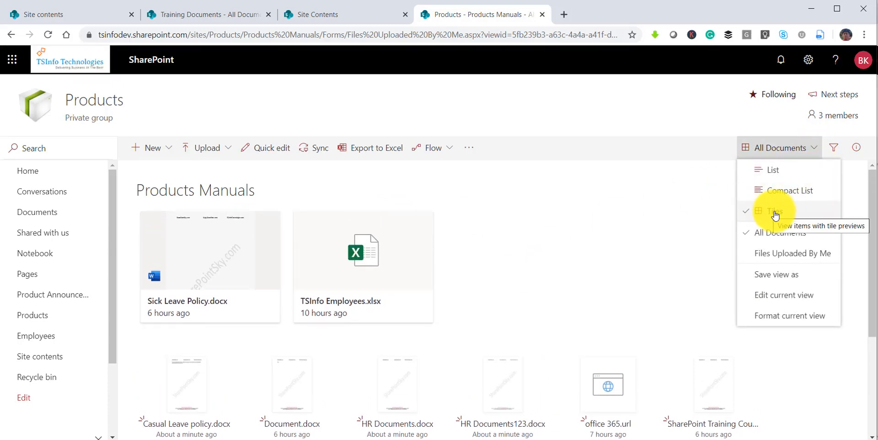
left_click(784, 191)
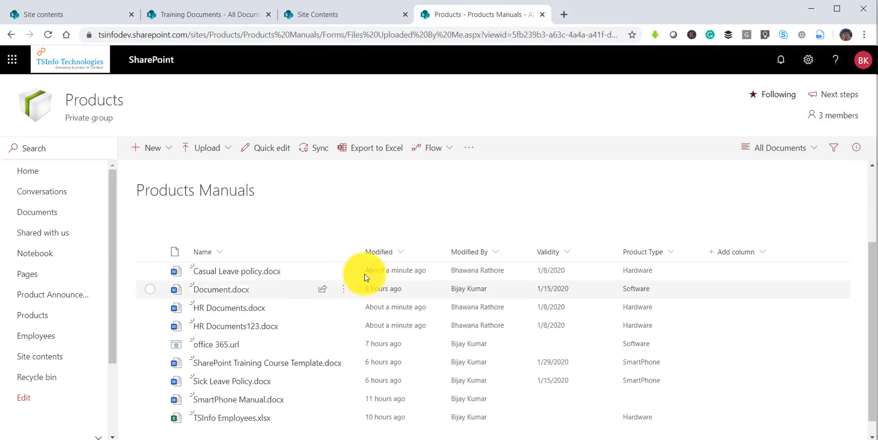
left_click(813, 150)
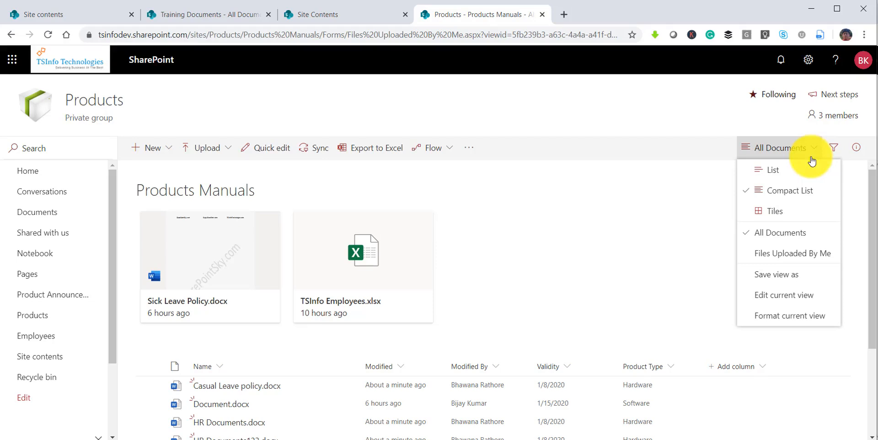
left_click(780, 171)
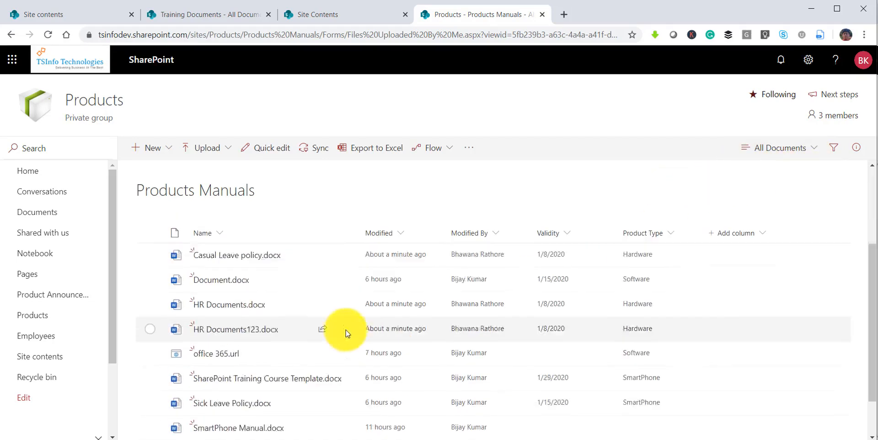
left_click(805, 153)
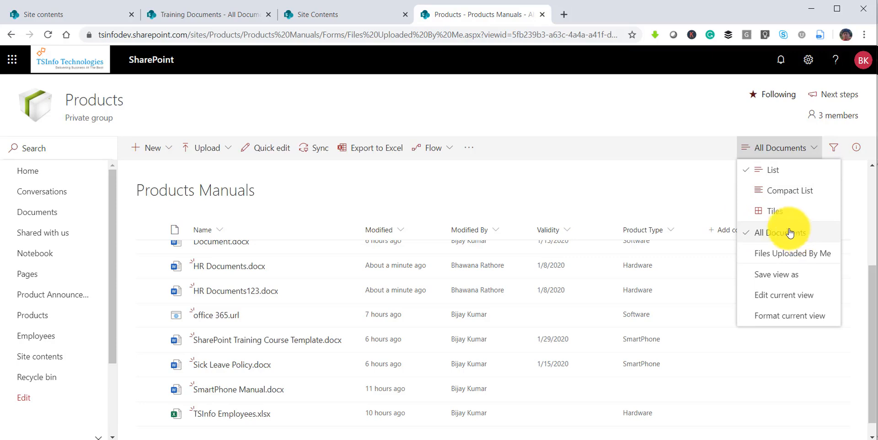
left_click(693, 196)
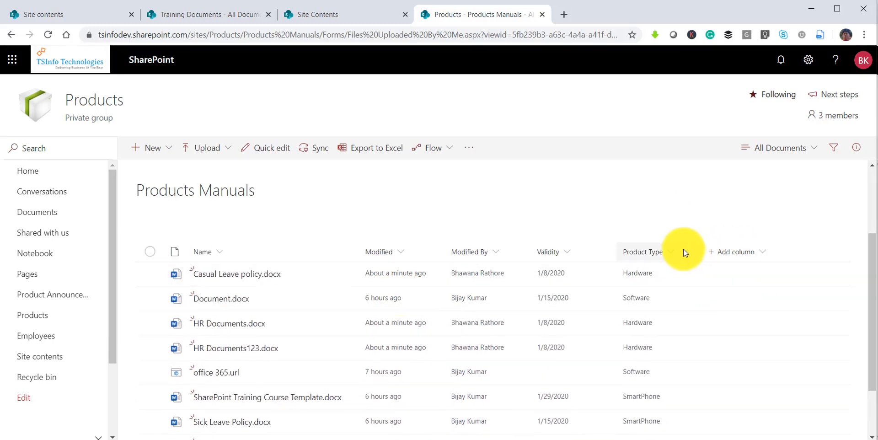
- Filter the All Documents view by Product Type to Hardware and SmartPhone and look over the filtered files
left_click(671, 252)
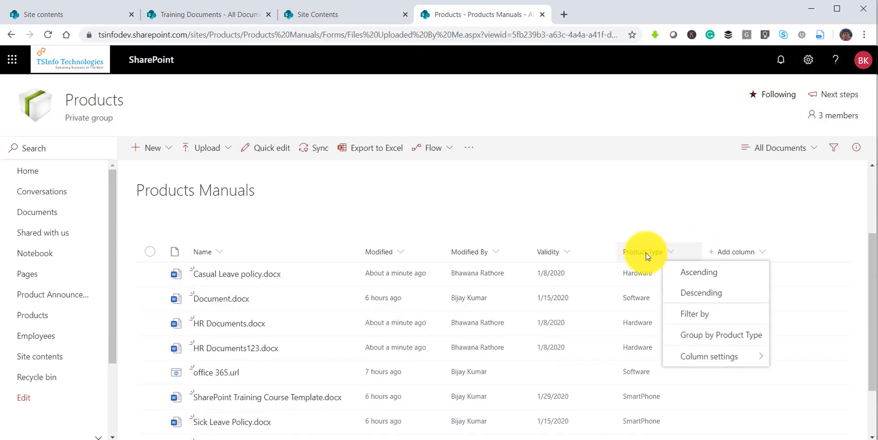
left_click(695, 313)
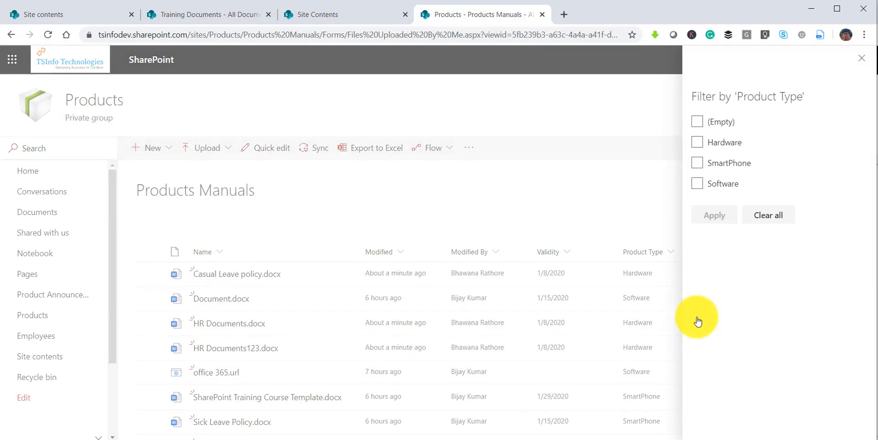
left_click(698, 145)
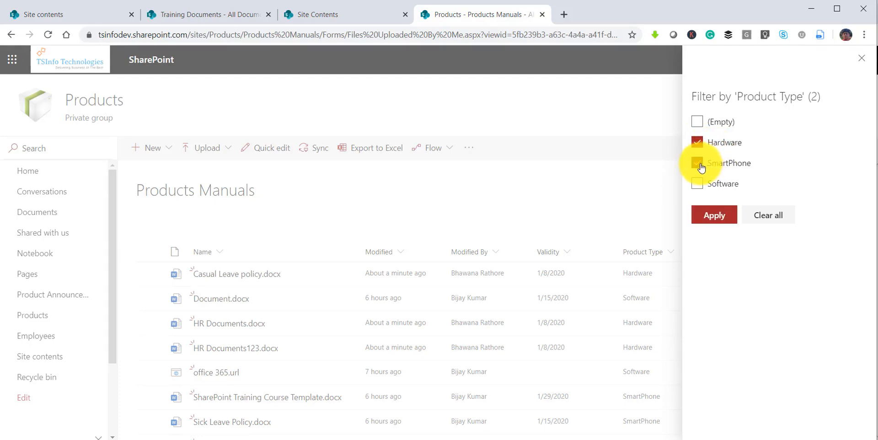
left_click(716, 216)
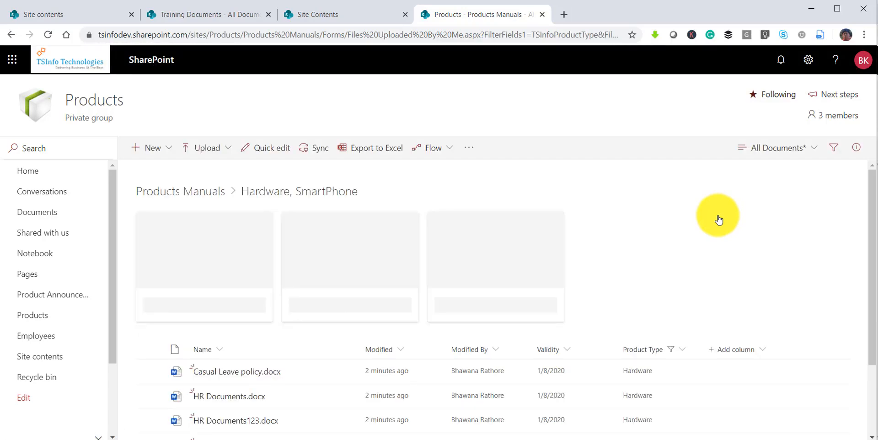
scroll(476, 360, "down", 2)
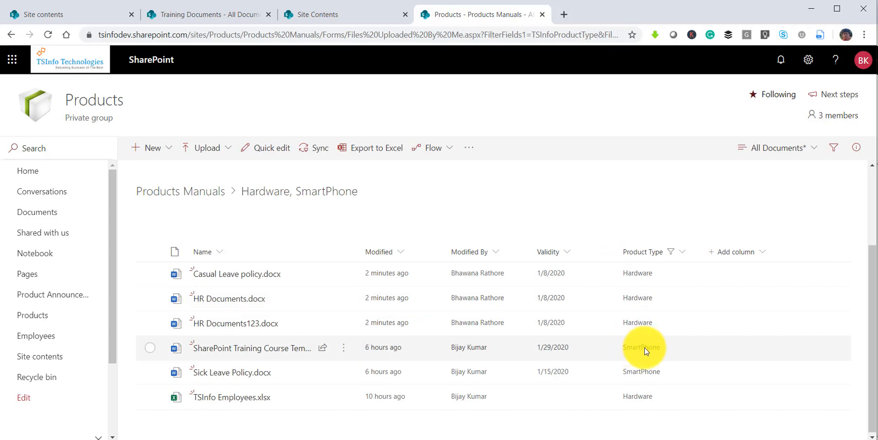
- Save the filtered Hardware and SmartPhone view as a new view named All DocumentsByProductType
scroll(638, 347, "up", 2)
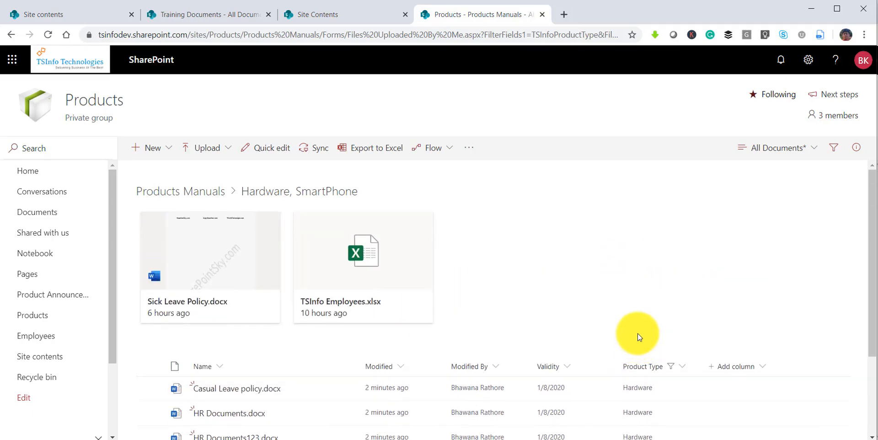
left_click(814, 151)
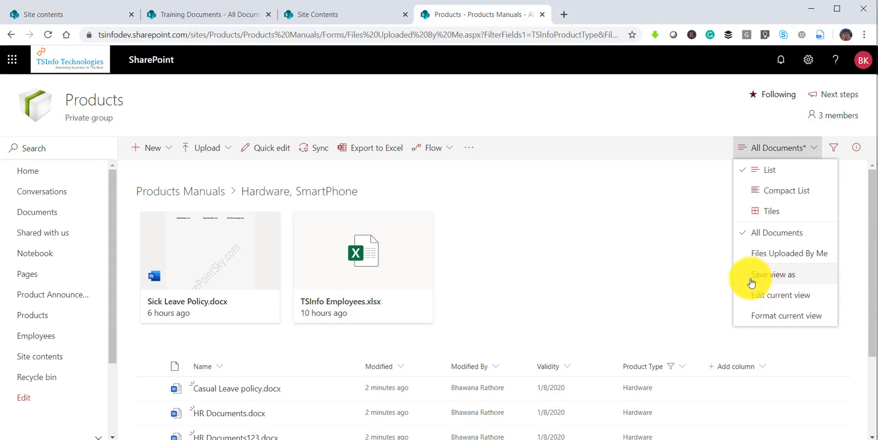
left_click(779, 281)
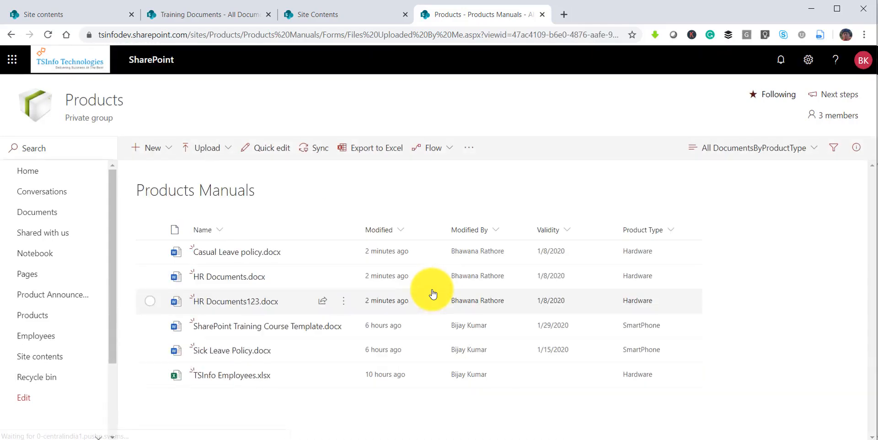
- Switch the Products Manuals library back to the All Documents view and review its files and available views
left_click(815, 155)
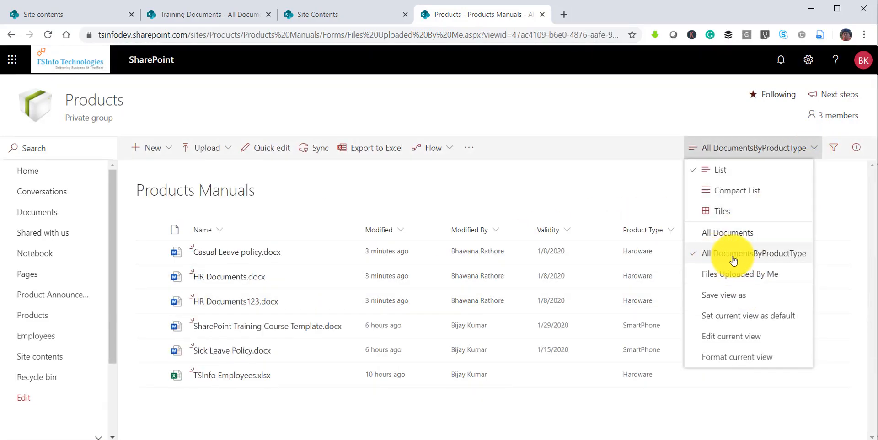
left_click(751, 232)
scroll(632, 284, "down", 4)
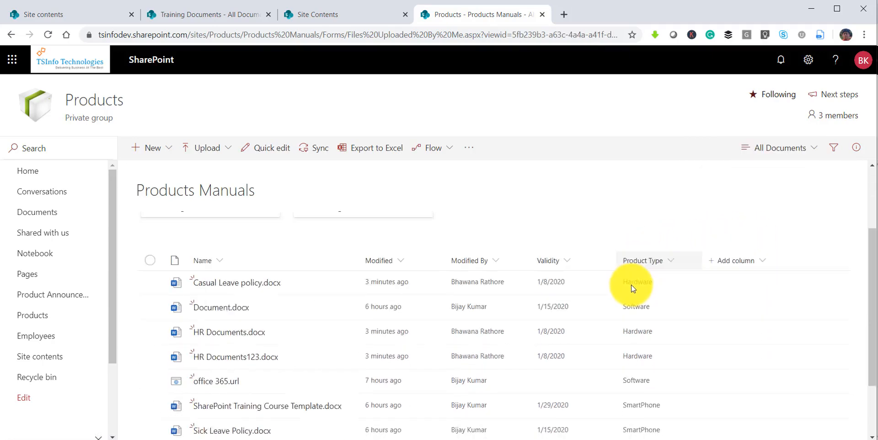
scroll(465, 370, "up", 1)
scroll(465, 369, "up", 3)
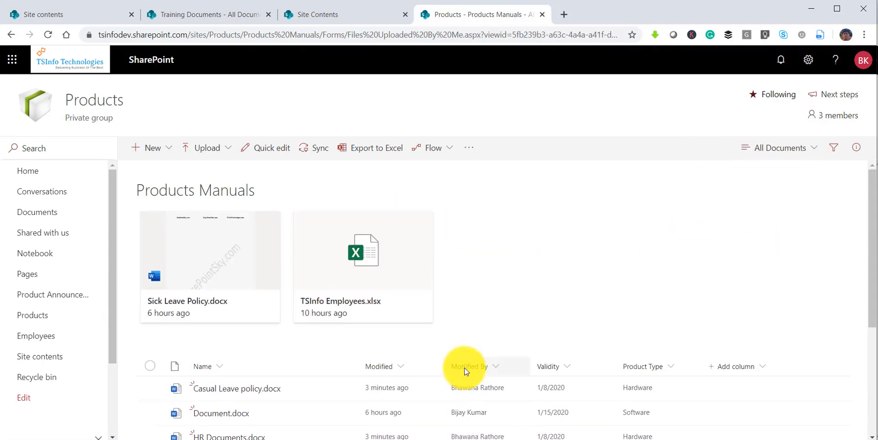
left_click(808, 155)
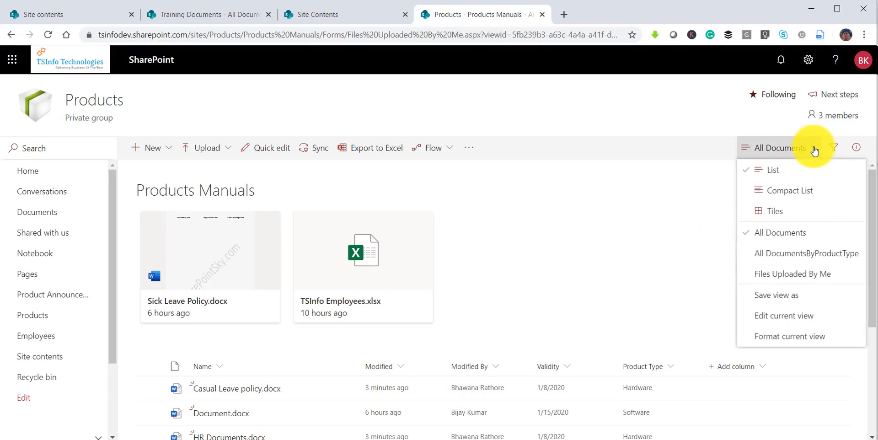
left_click(663, 216)
- Pin the Product Type column of the All Documents view to the filters pane
scroll(665, 361, "down", 1)
scroll(665, 370, "down", 2)
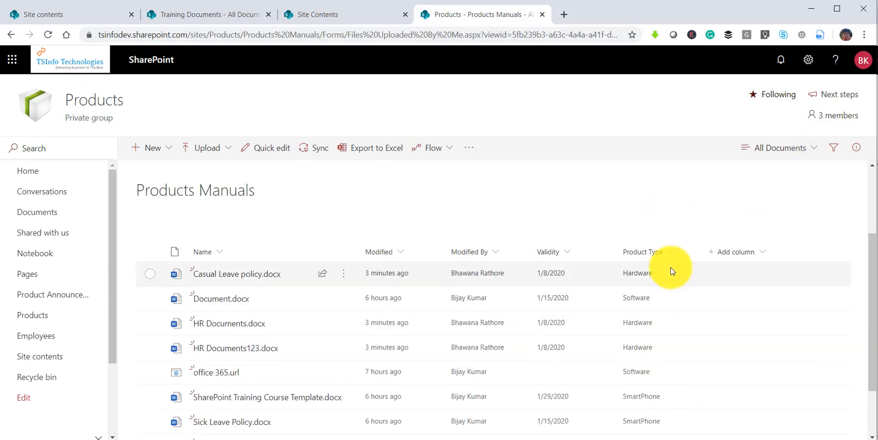
left_click(673, 253)
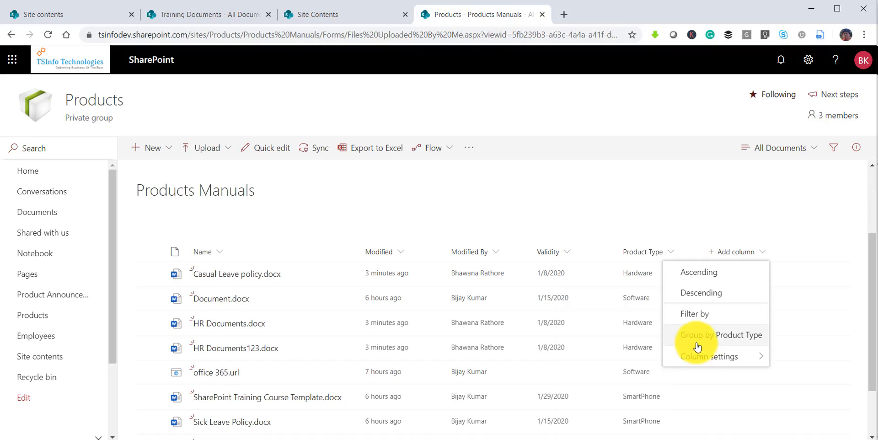
mouse_move(698, 356)
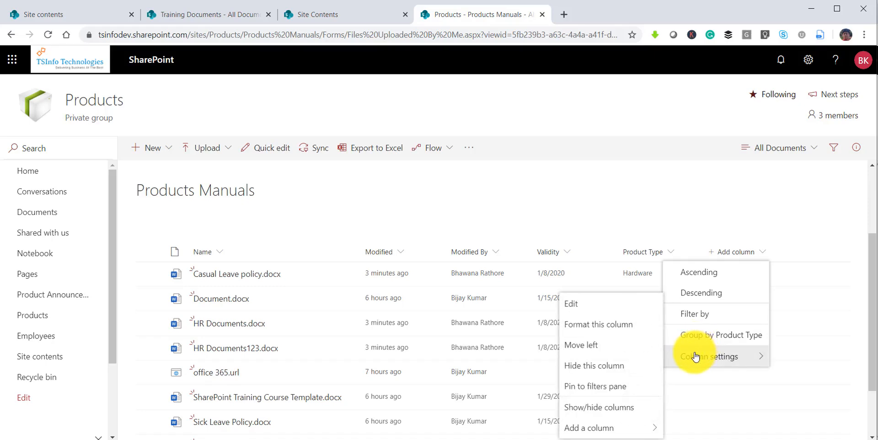
left_click(602, 392)
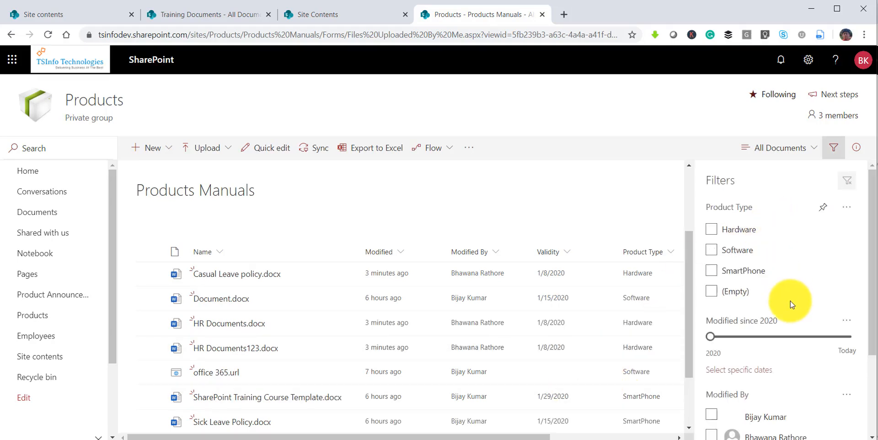
- Look through the available filters, try the SmartPhone option, and close and reopen the filters pane
scroll(792, 305, "down", 3)
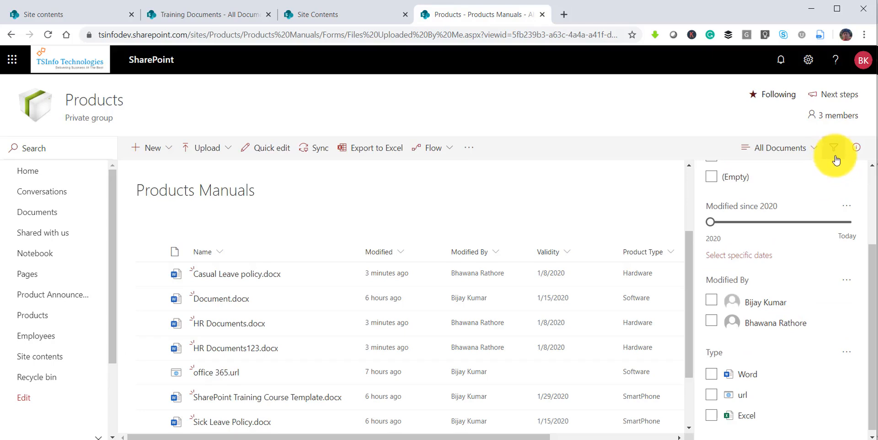
scroll(784, 220, "up", 3)
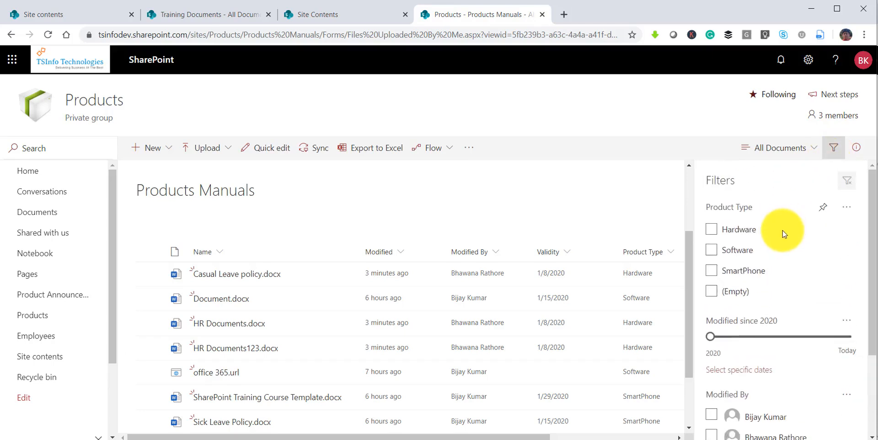
left_click(757, 272)
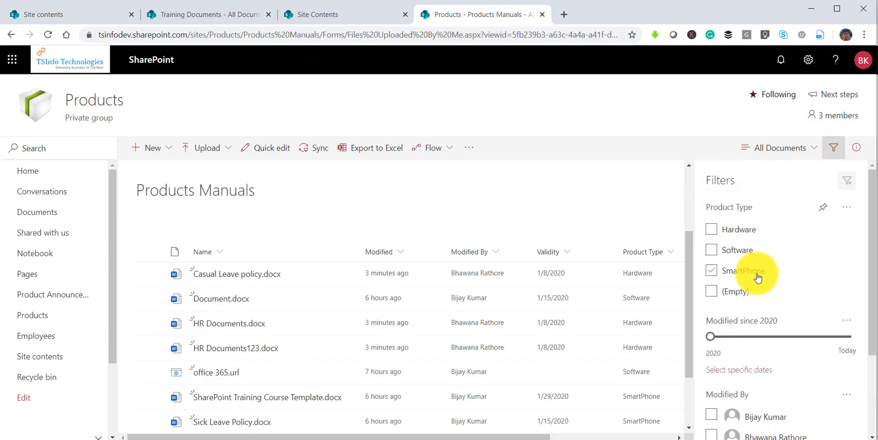
left_click(823, 210)
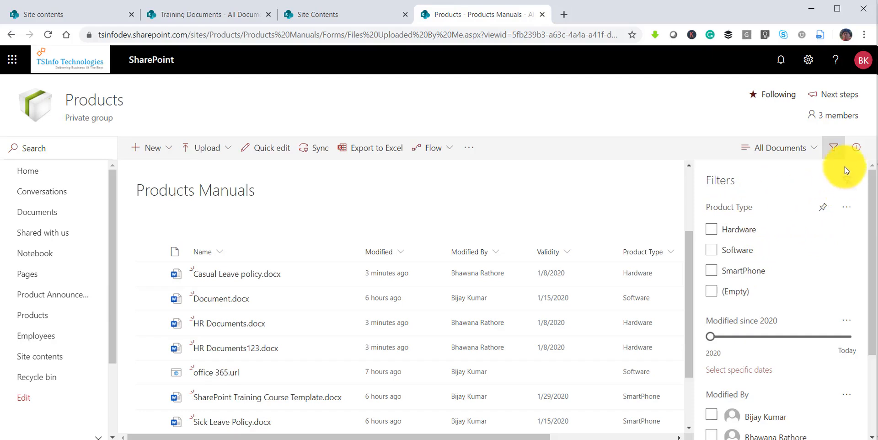
left_click(833, 148)
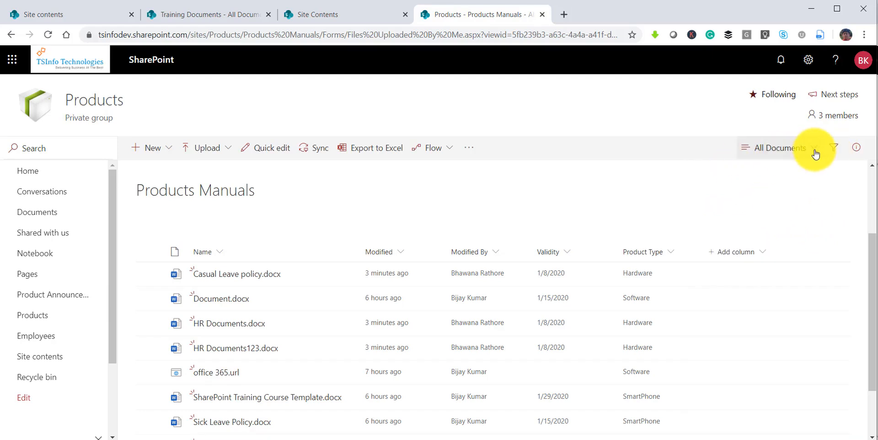
left_click(840, 152)
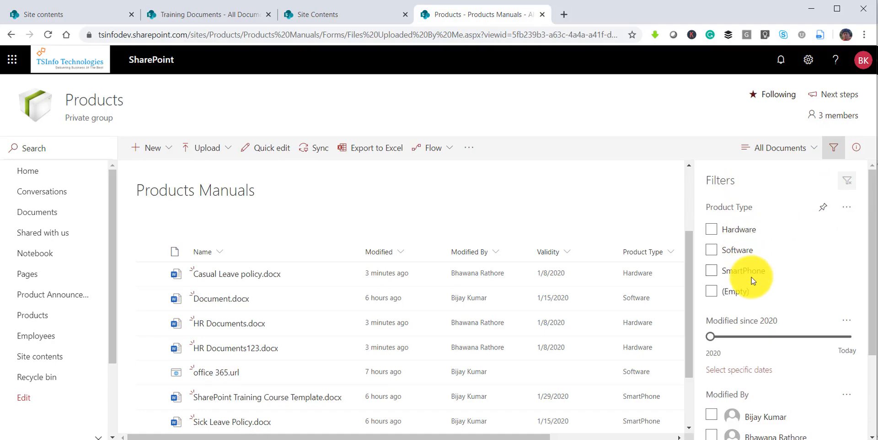
- Filter the library to Word files modified by the second person listed under Modified By
scroll(752, 278, "down", 3)
mouse_move(711, 222)
left_mouse_down()
mouse_move(814, 220)
mouse_move(705, 222)
left_mouse_up()
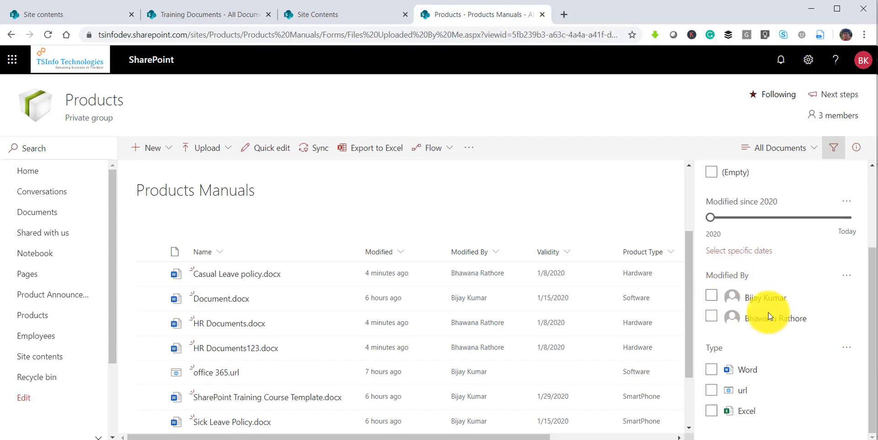
left_click(723, 320)
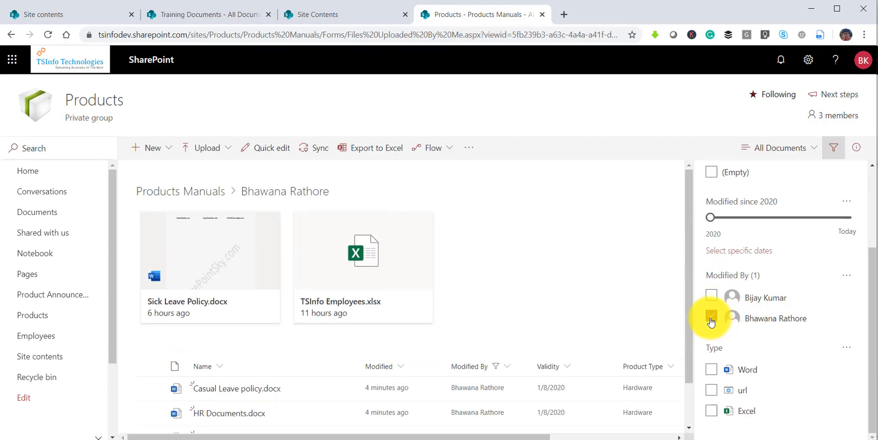
scroll(489, 338, "down", 2)
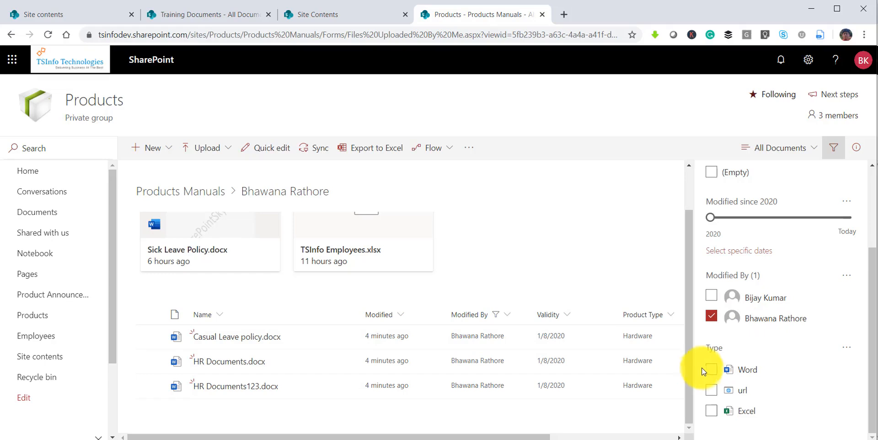
left_click(712, 372)
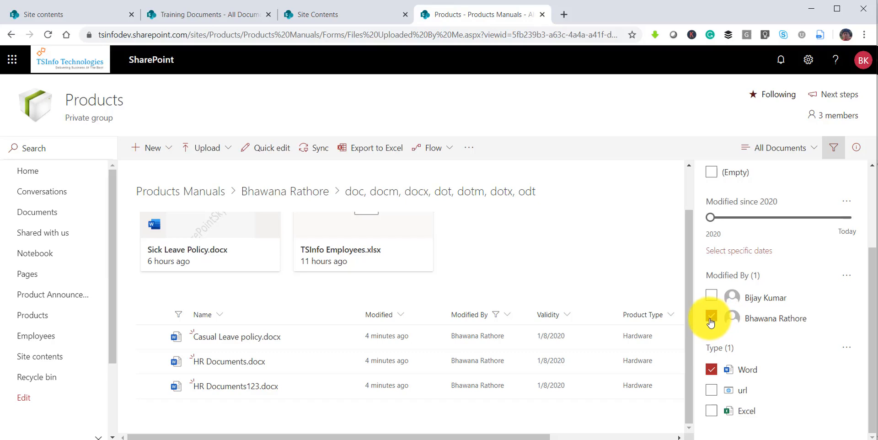
- Change the Modified By filter to the first listed person while keeping the Word type filter
left_click(710, 317)
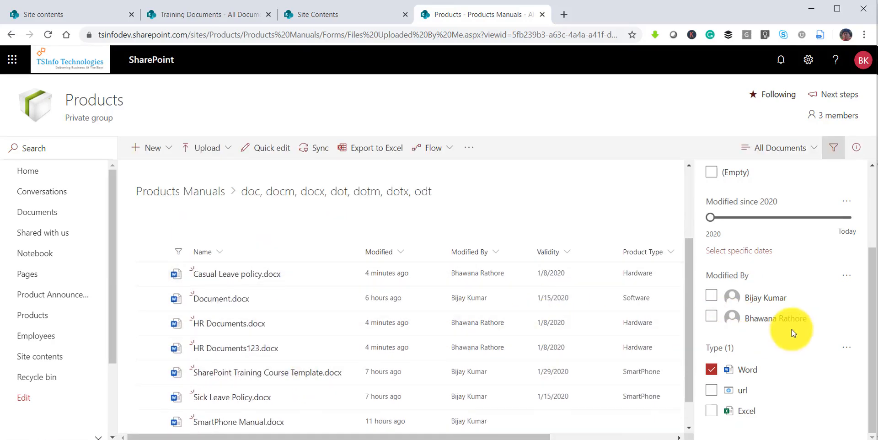
left_click(711, 296)
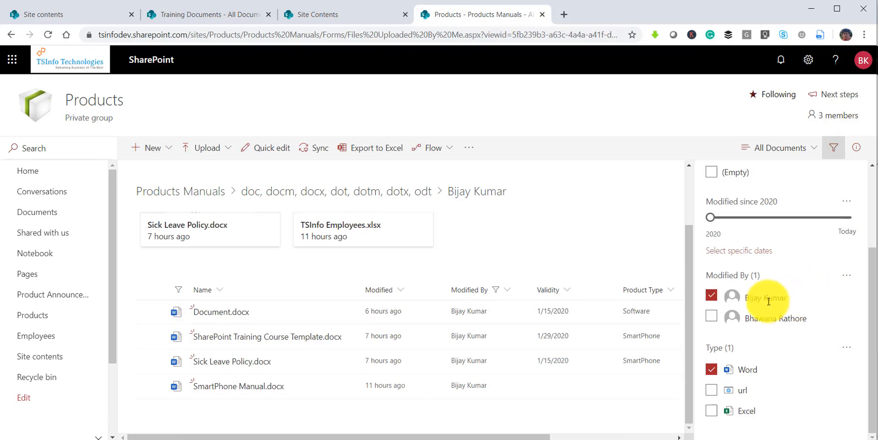
scroll(788, 360, "up", 3)
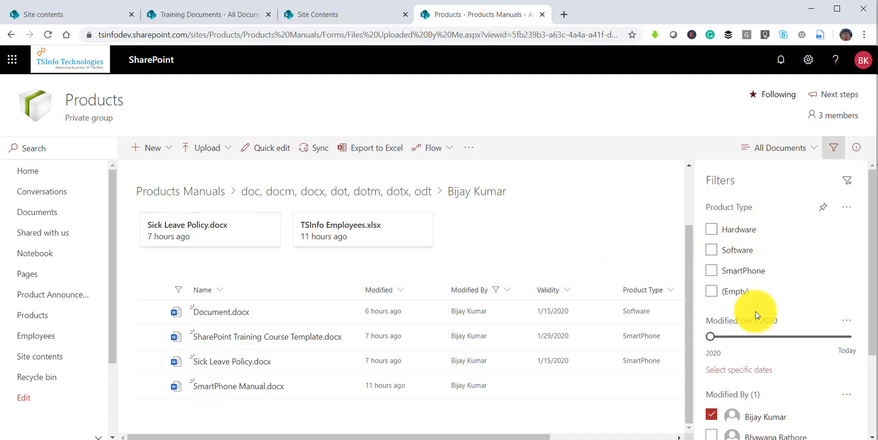
- Clear the Modified By and Word type filters to show all files in the library
scroll(734, 370, "down", 2)
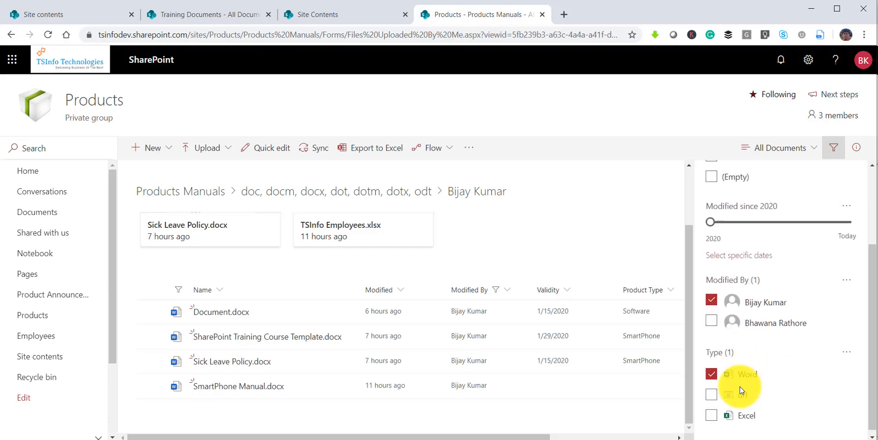
left_click(711, 300)
left_click(713, 375)
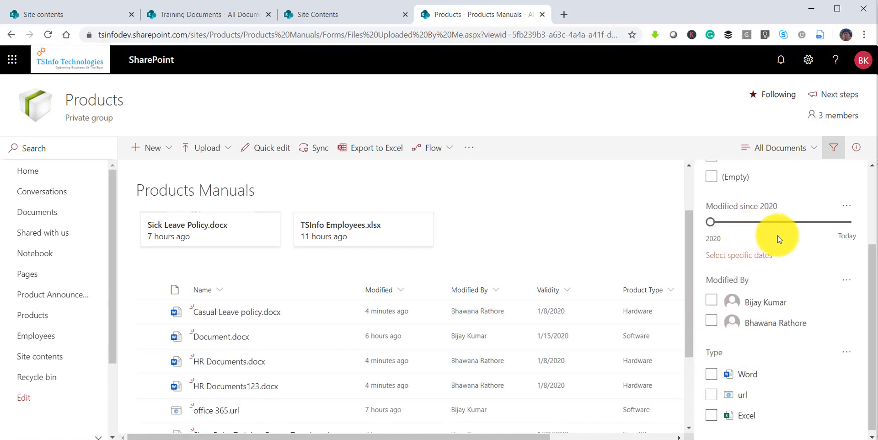
scroll(782, 389, "up", 3)
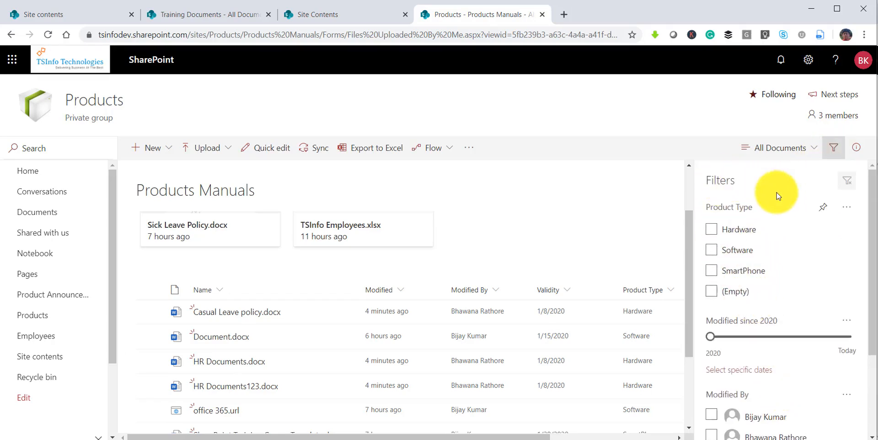
left_click(711, 229)
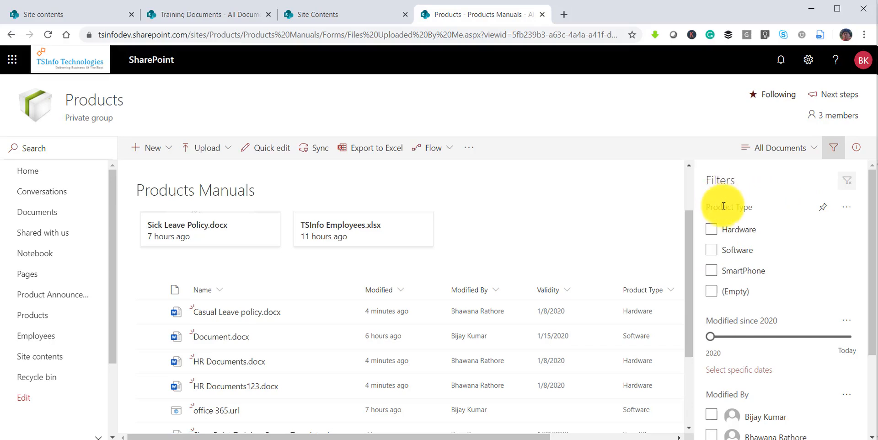
left_click(849, 182)
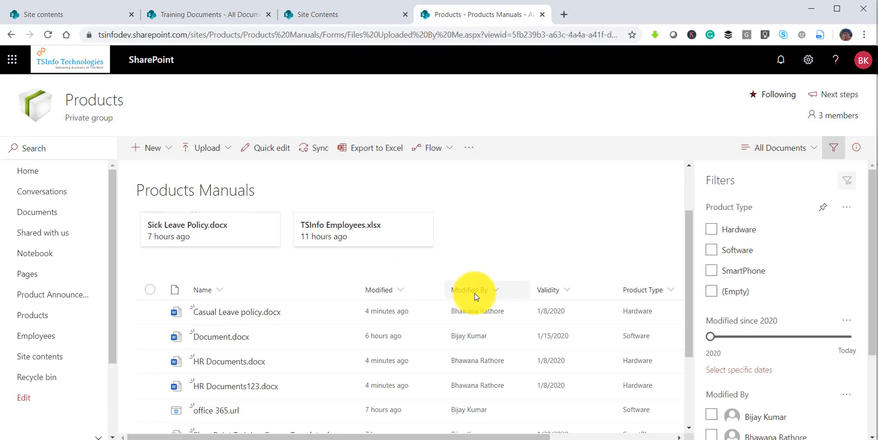
- Pin the Validity column to the filters pane and bring its date filter into view
scroll(770, 359, "down", 3)
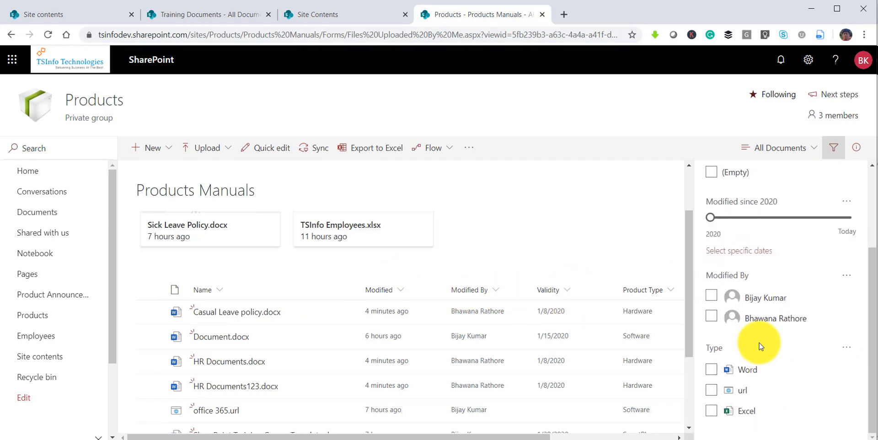
left_click(570, 295)
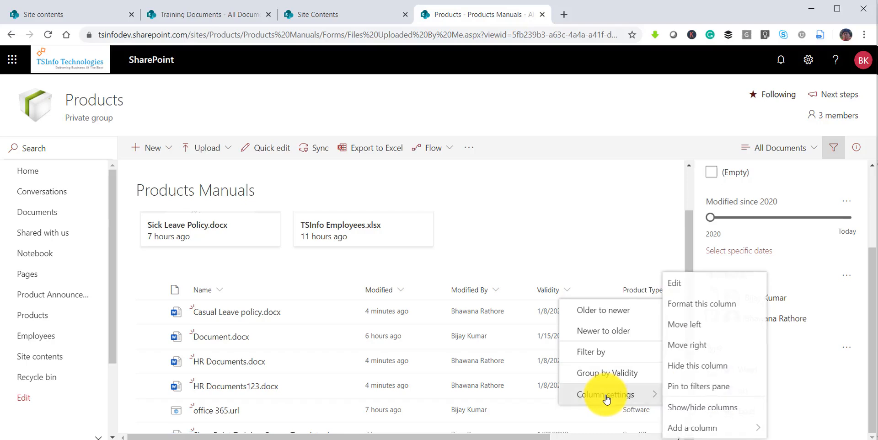
left_click(685, 390)
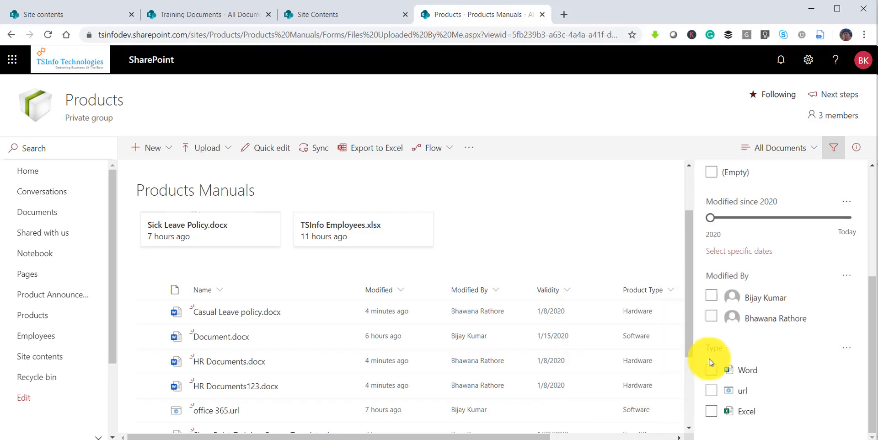
scroll(807, 285, "up", 2)
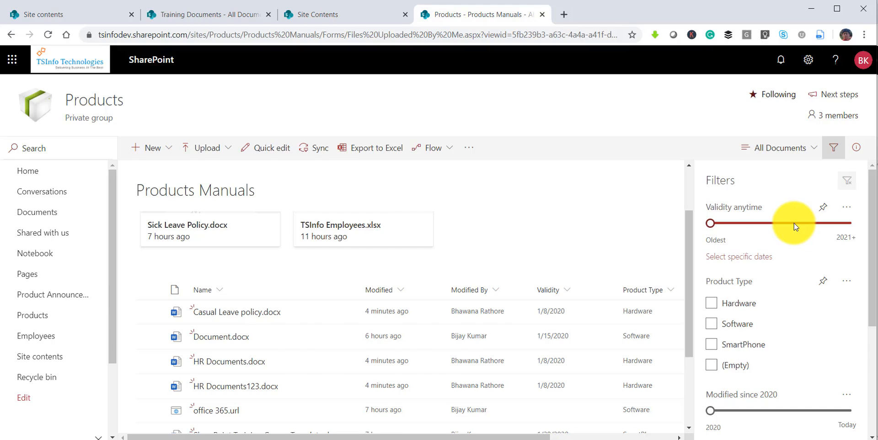
- Unpin the Validity column from the filters pane and close the pane
mouse_move(711, 223)
left_mouse_down()
mouse_move(772, 224)
mouse_move(704, 226)
left_mouse_up()
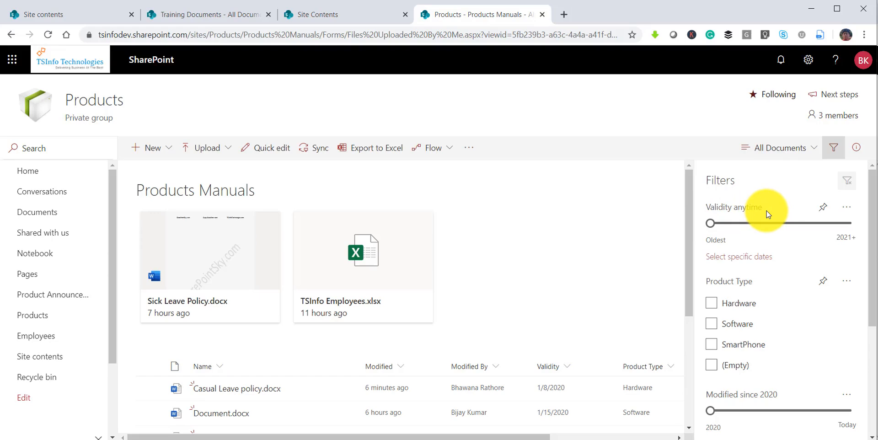
left_click(846, 214)
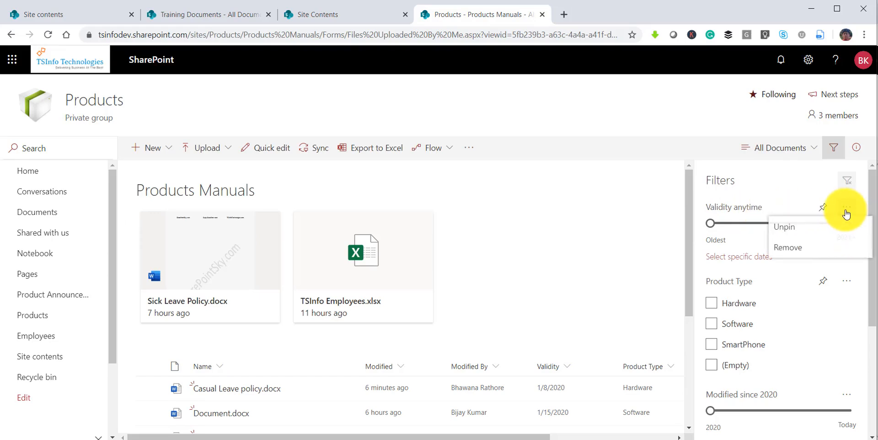
left_click(810, 226)
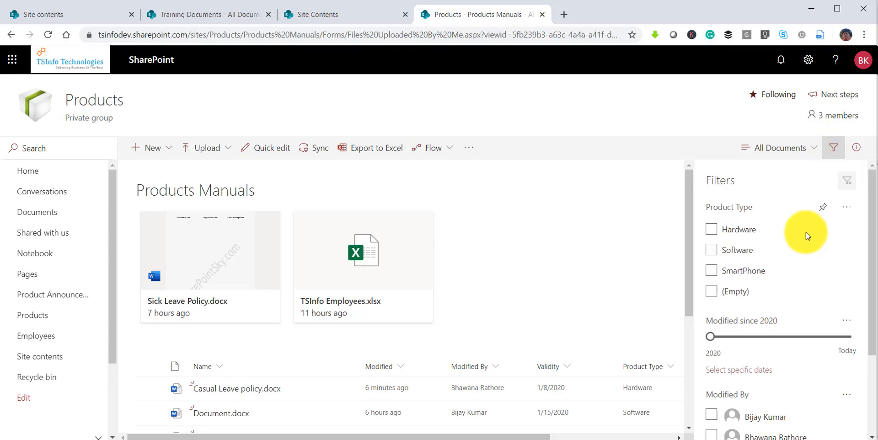
scroll(611, 296, "down", 4)
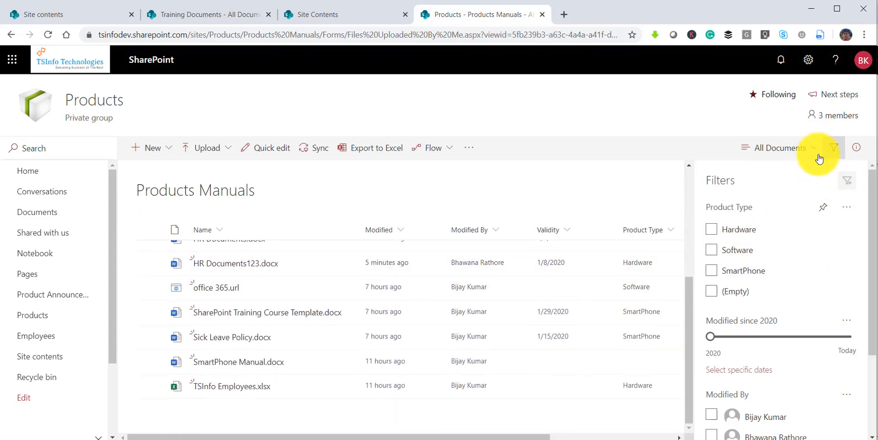
left_click(833, 148)
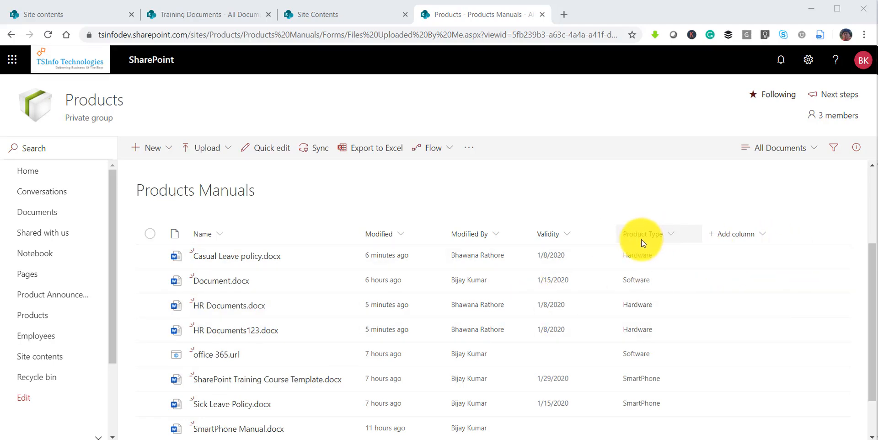
- Group the library's files by Product Type and look through the resulting groups
left_click(668, 234)
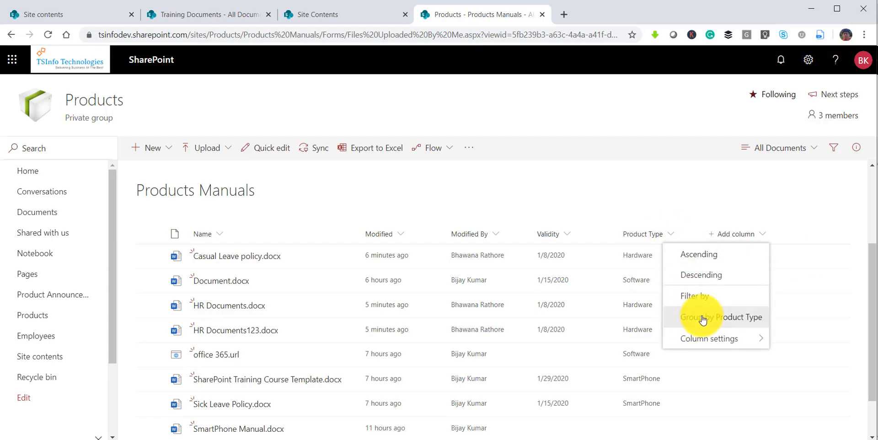
left_click(687, 319)
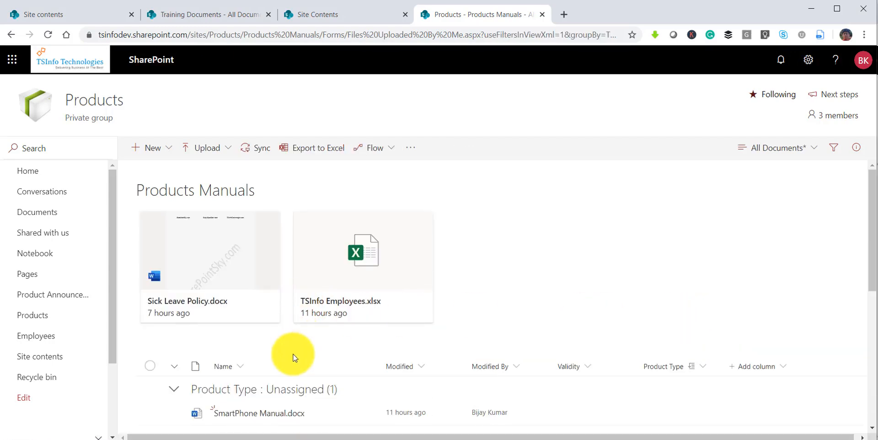
scroll(290, 352, "down", 5)
scroll(229, 321, "up", 3)
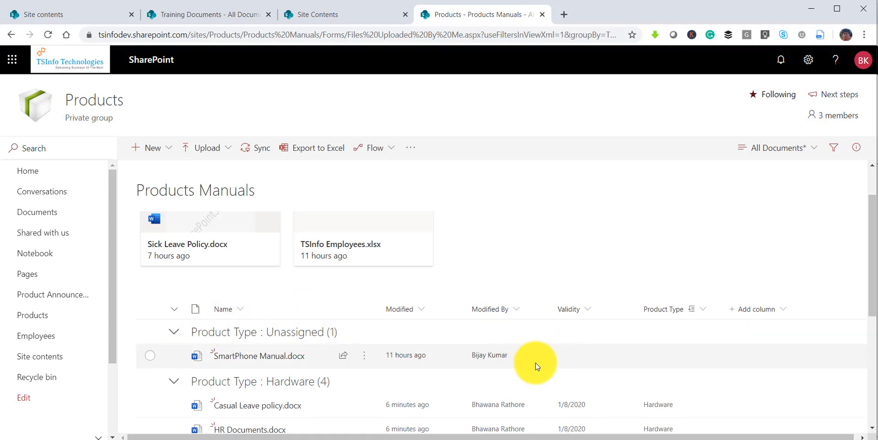
mouse_move(338, 356)
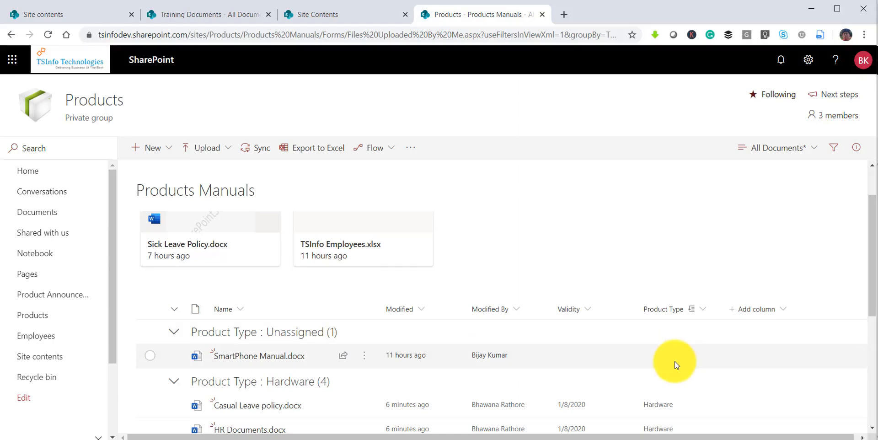
scroll(673, 361, "down", 1)
scroll(297, 334, "down", 1)
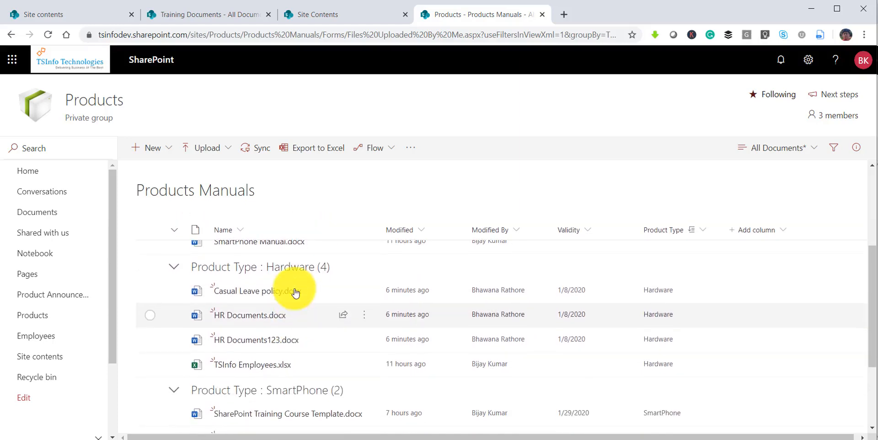
- Collapse the Hardware, SmartPhone, Software and Unassigned product type groups
left_click(177, 266)
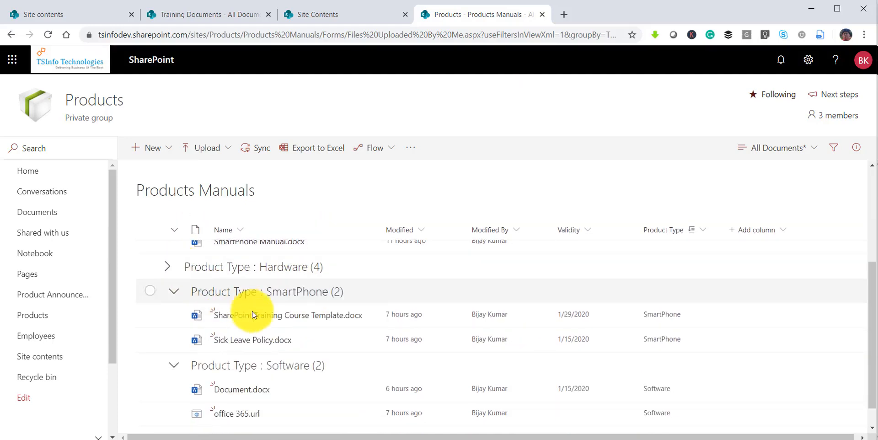
left_click(174, 295)
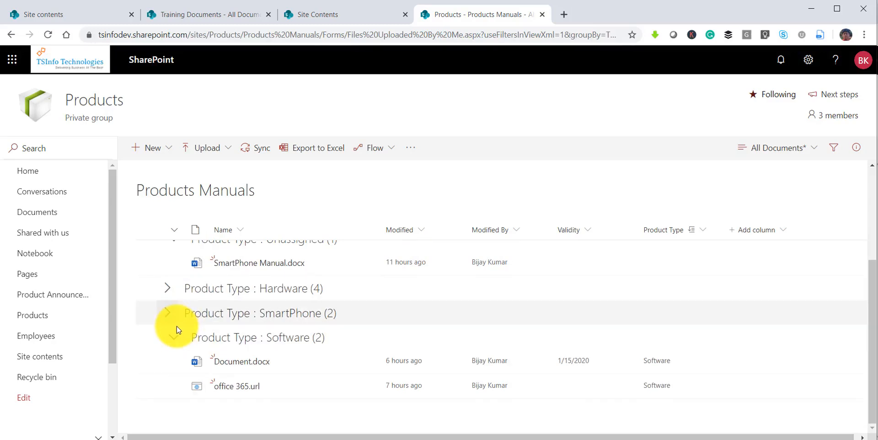
left_click(176, 336)
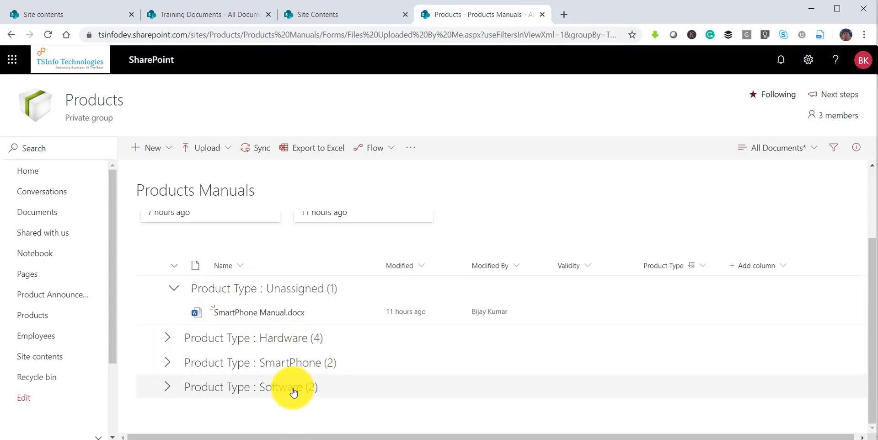
left_click(176, 290)
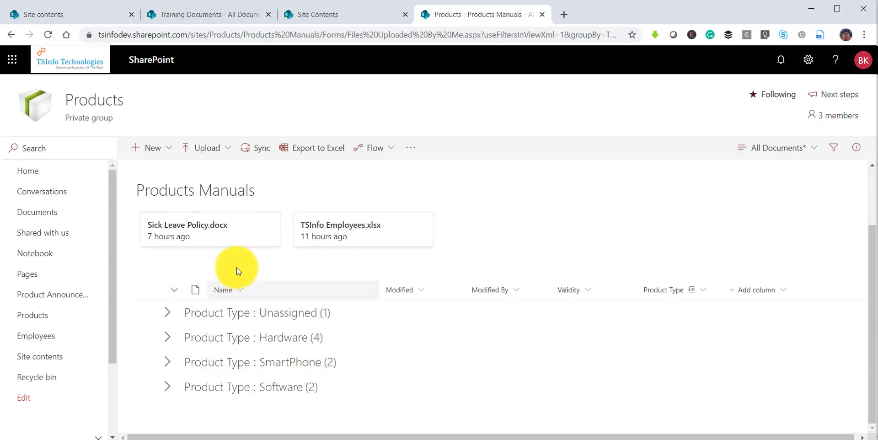
- Expand the Unassigned, Hardware, SmartPhone and Software product type groups again
left_click(168, 313)
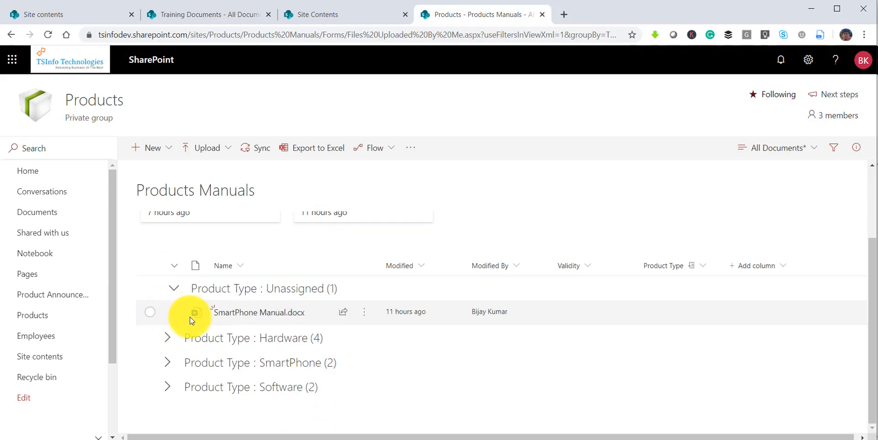
left_click(168, 338)
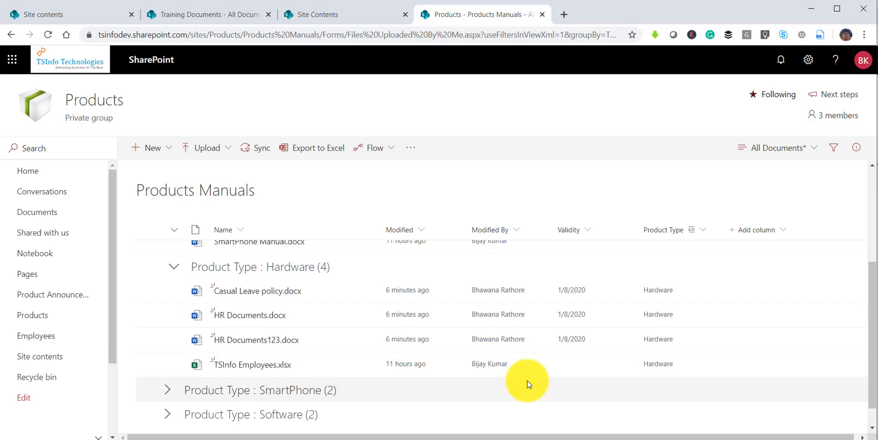
left_click(167, 389)
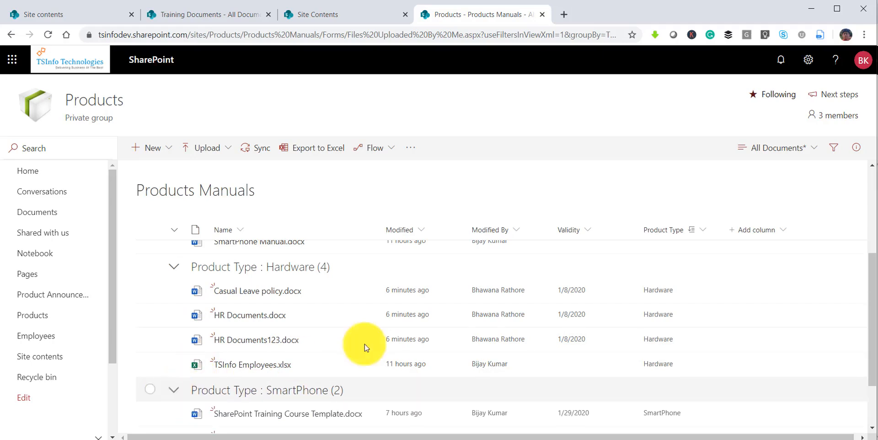
scroll(480, 367, "down", 2)
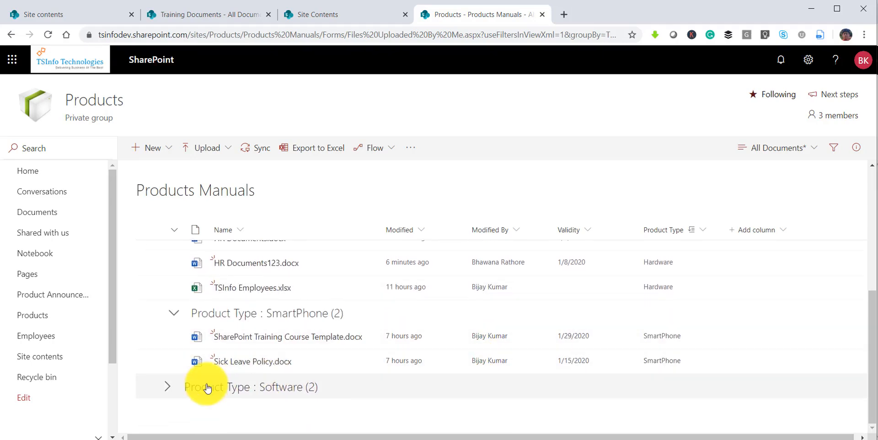
left_click(168, 387)
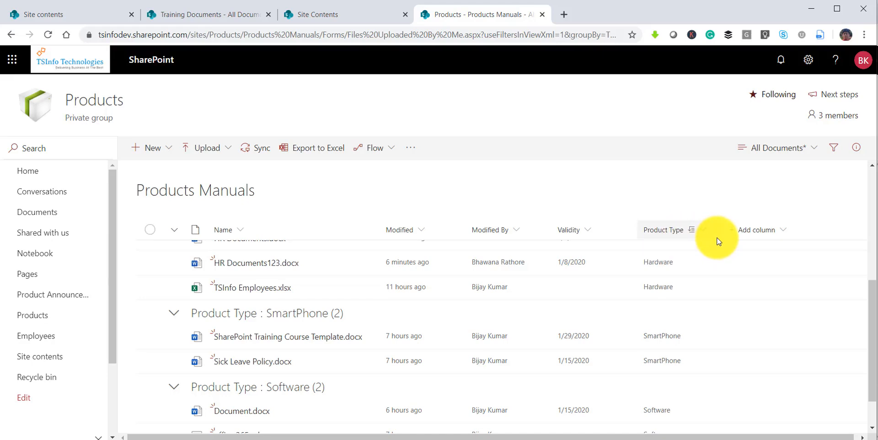
scroll(458, 352, "up", 3)
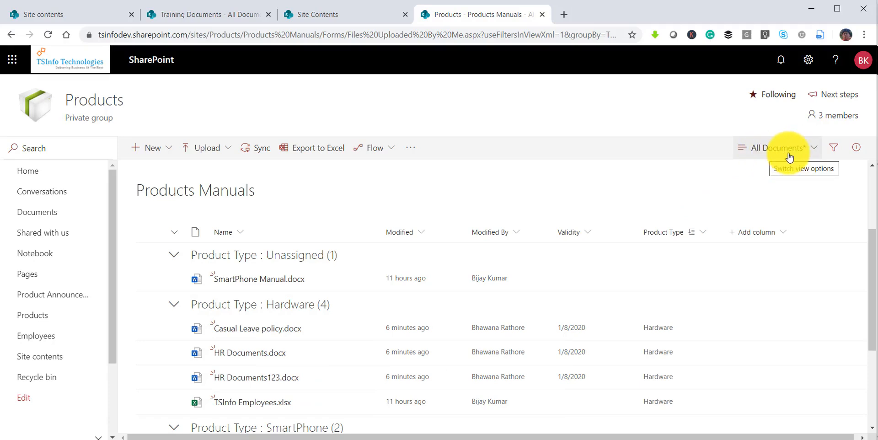
left_click(818, 155)
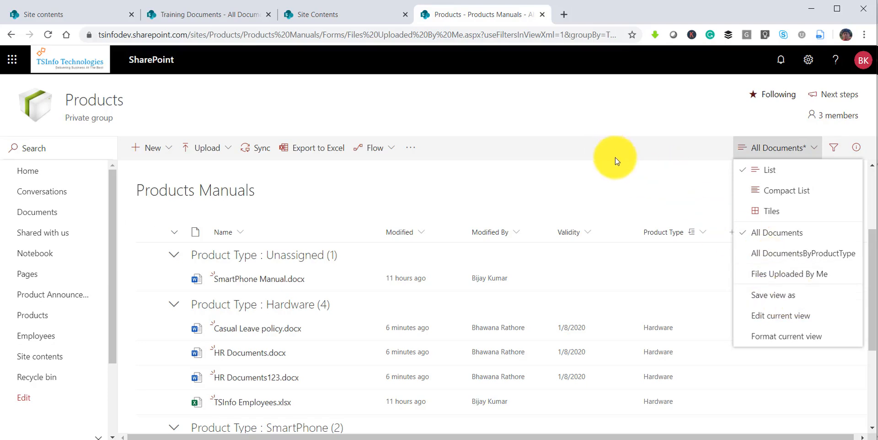
left_click(617, 179)
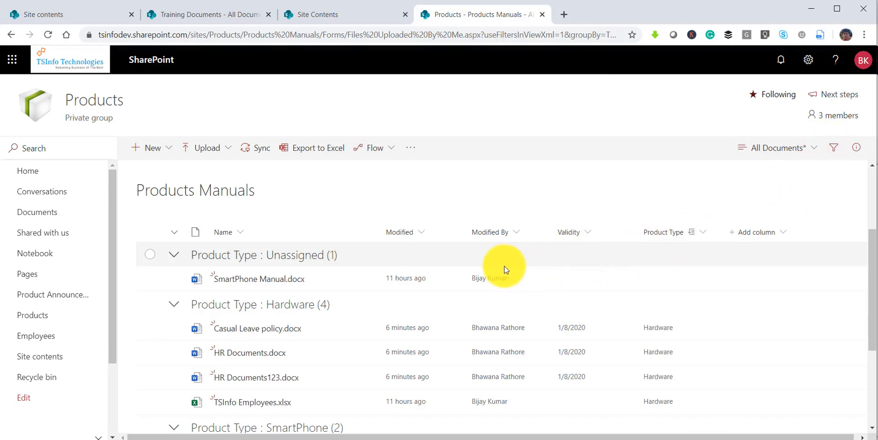
- Filter the grouped files by the Validity date 1/8/2020
left_click(586, 233)
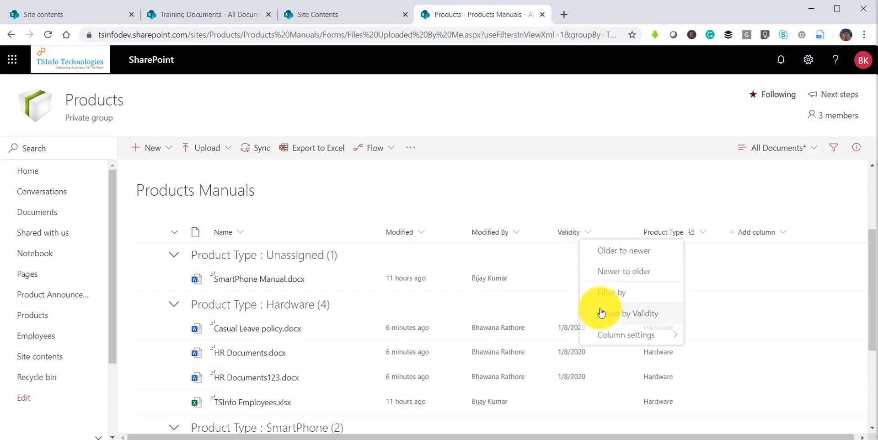
left_click(613, 299)
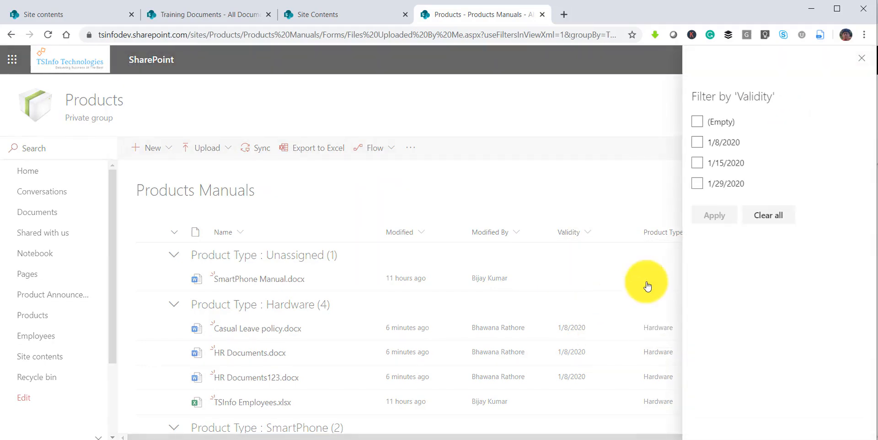
left_click(701, 147)
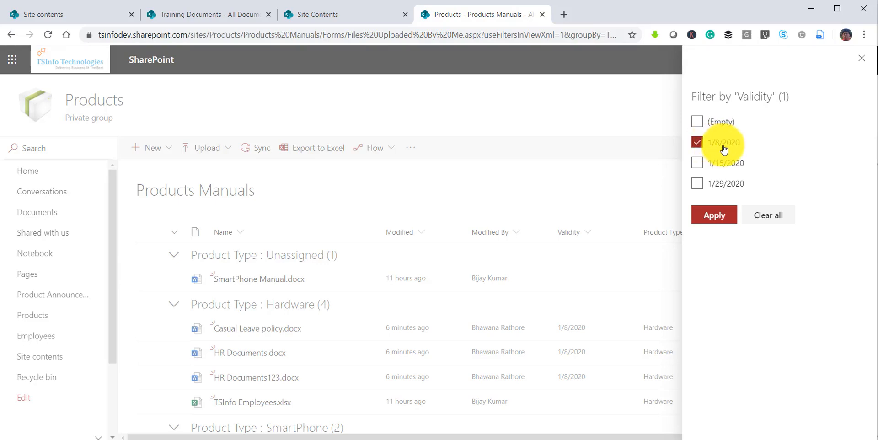
left_click(713, 221)
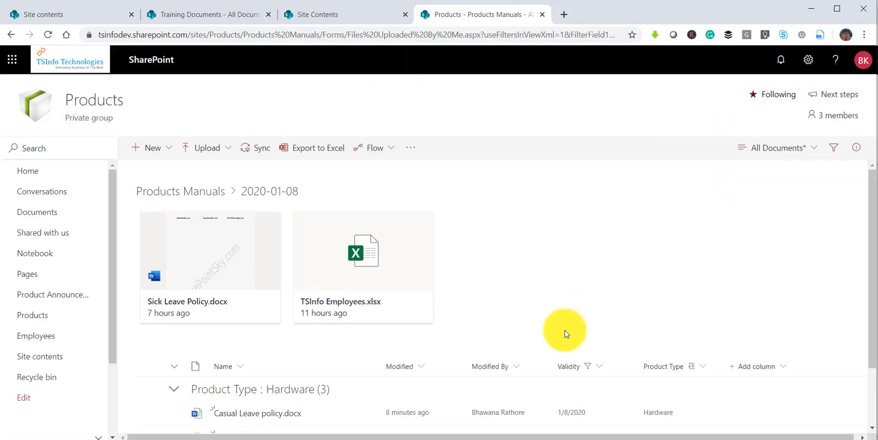
scroll(565, 334, "down", 2)
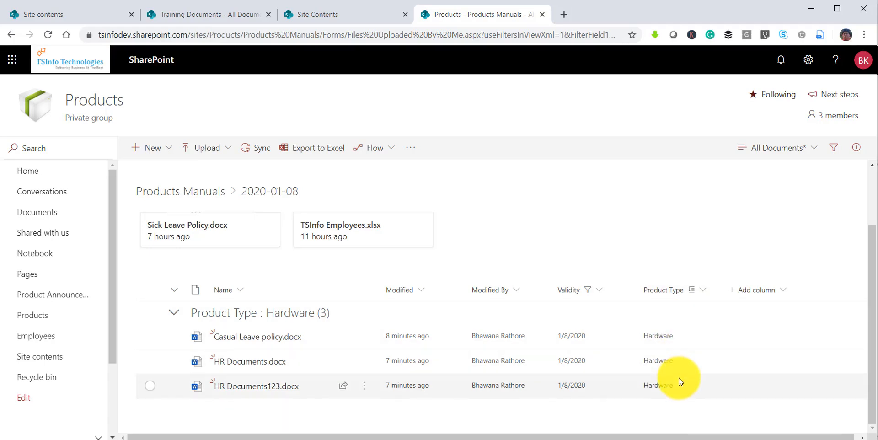
- Save the grouped and filtered list as a new view named All DocumentsGroupBy
left_click(817, 155)
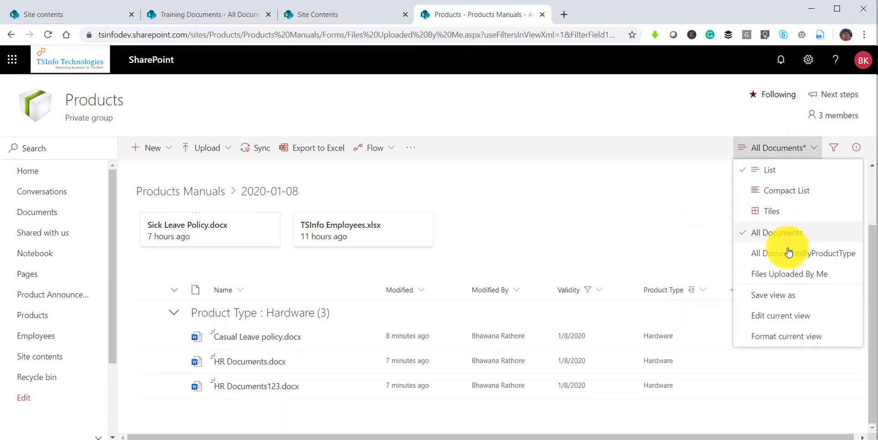
left_click(780, 295)
left_click(469, 246)
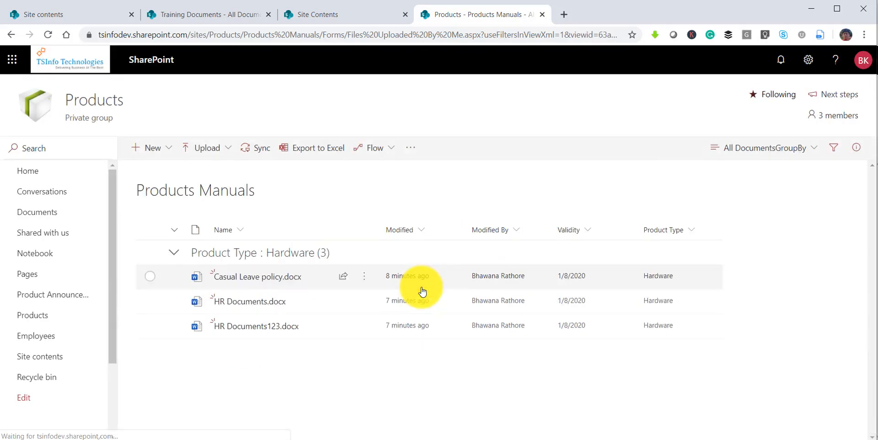
- Open the All DocumentsGroupBy view for editing and examine its filter and Group By settings
left_click(814, 148)
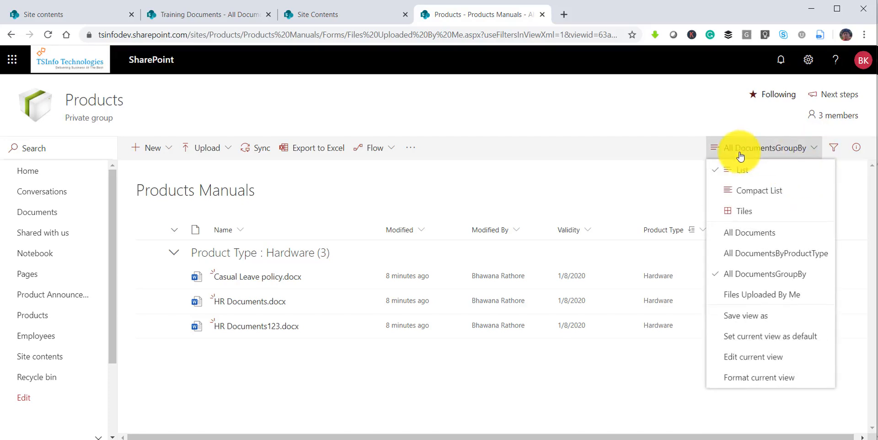
left_click(756, 358)
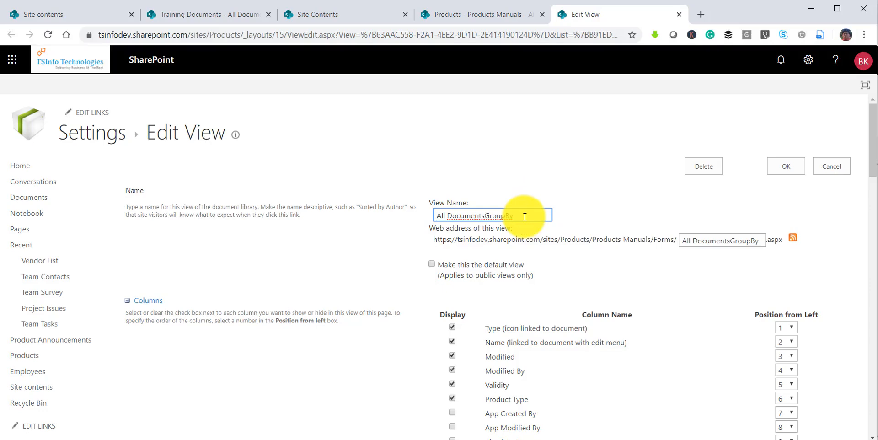
scroll(525, 217, "down", 15)
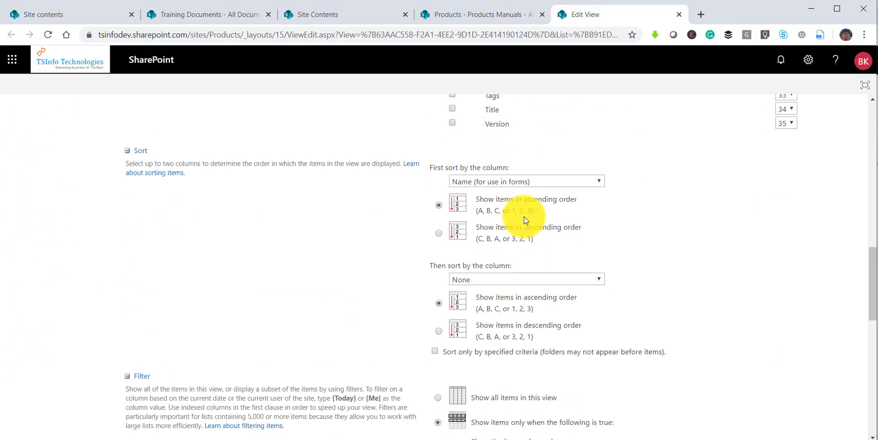
scroll(524, 219, "down", 6)
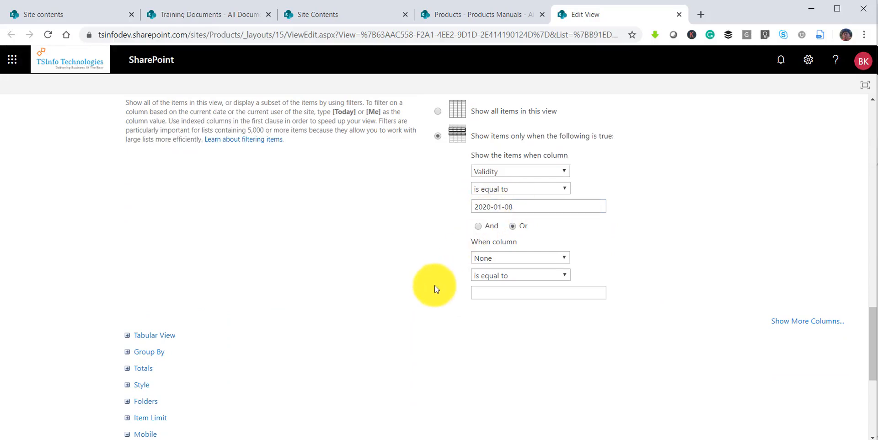
scroll(434, 286, "down", 4)
left_click(128, 181)
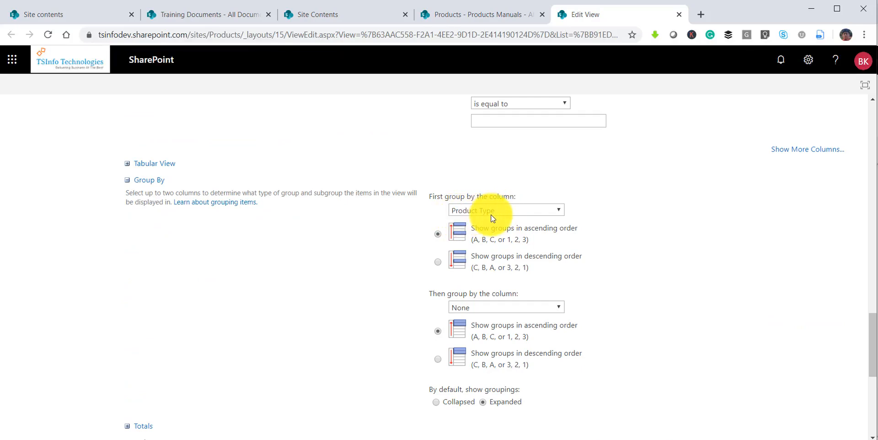
scroll(482, 257, "up", 5)
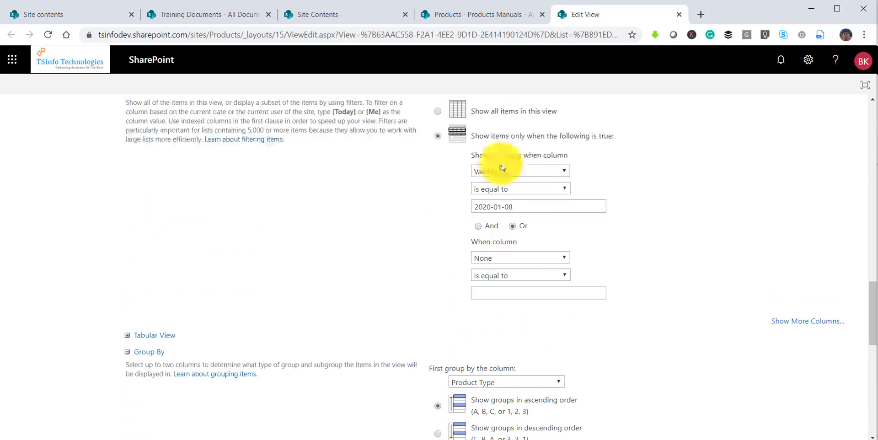
- Compare the All DocumentsGroupBy list with its filter, sort and column settings, and close the Edit View page
left_click(457, 14)
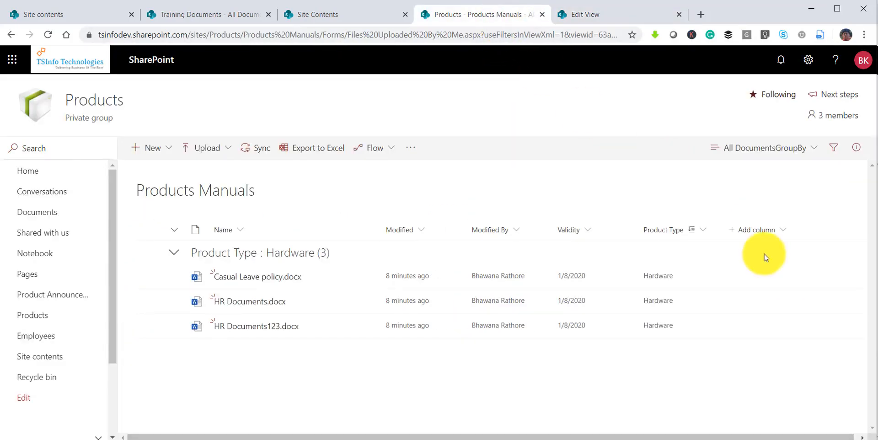
left_click(627, 18)
scroll(659, 308, "up", 5)
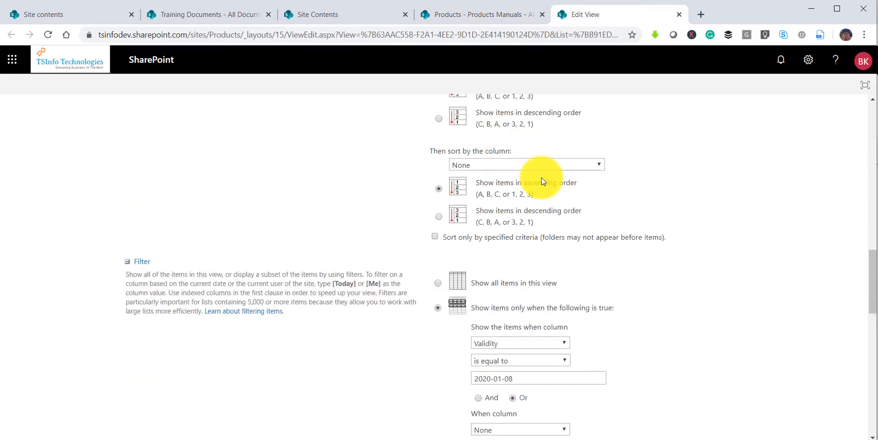
scroll(539, 176, "up", 3)
scroll(646, 210, "up", 8)
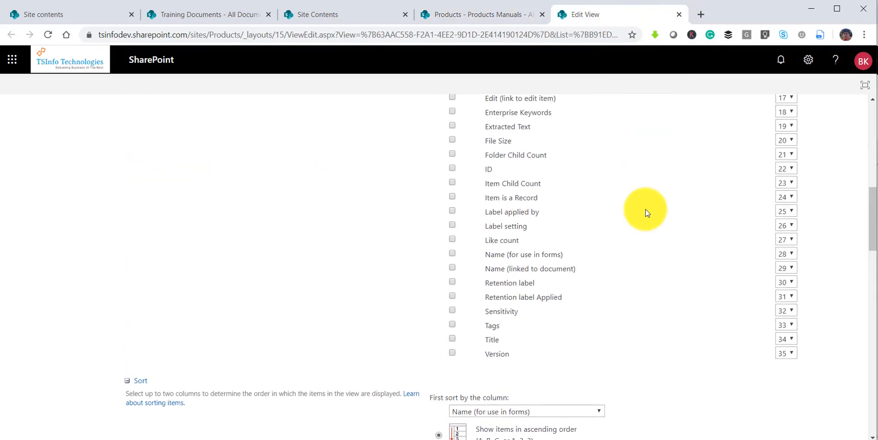
left_click(679, 14)
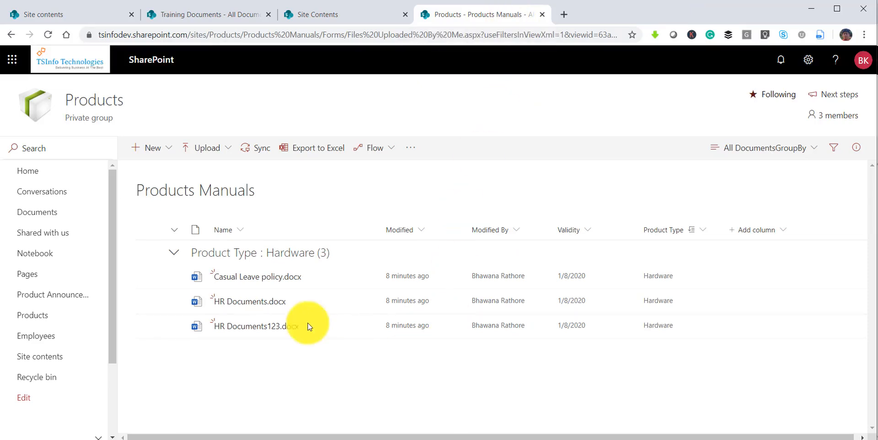
- Switch the Products Manuals library to the All Documents view and look through all its files
left_click(762, 147)
left_click(756, 236)
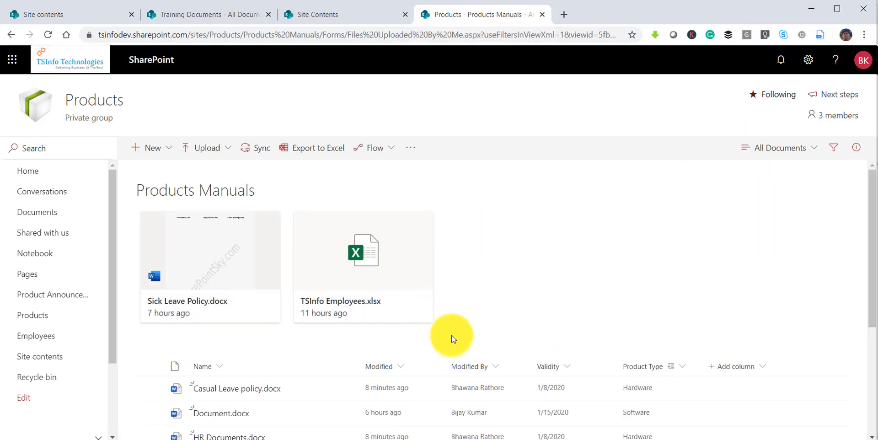
scroll(453, 338, "down", 3)
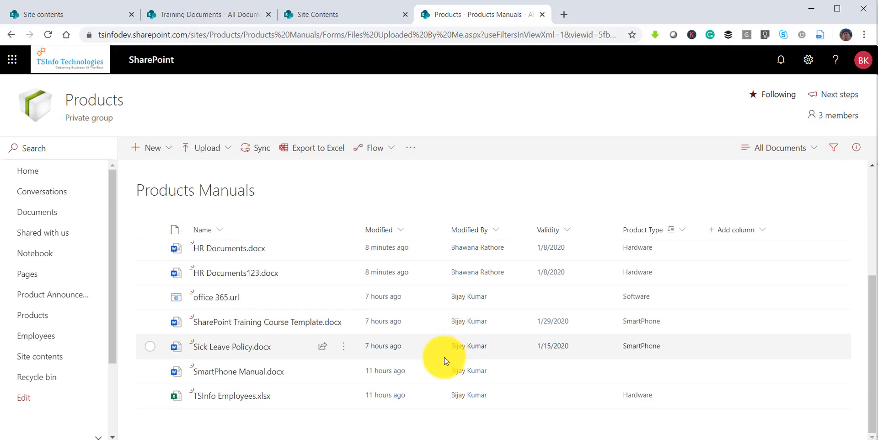
scroll(407, 328, "up", 3)
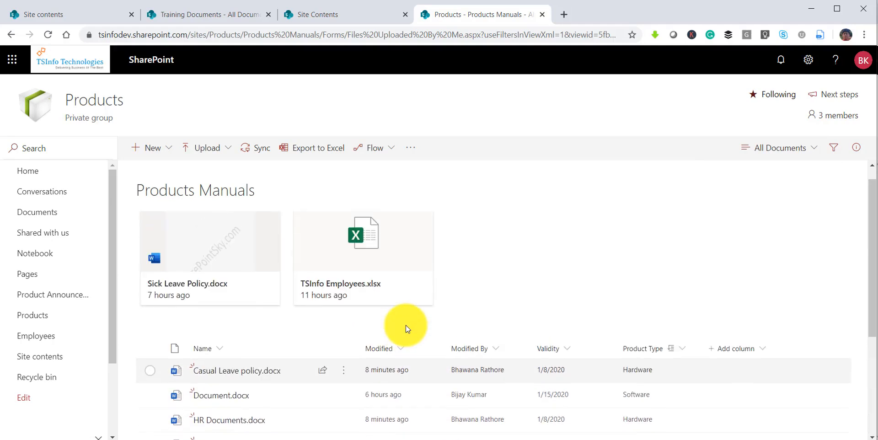
scroll(406, 338, "down", 3)
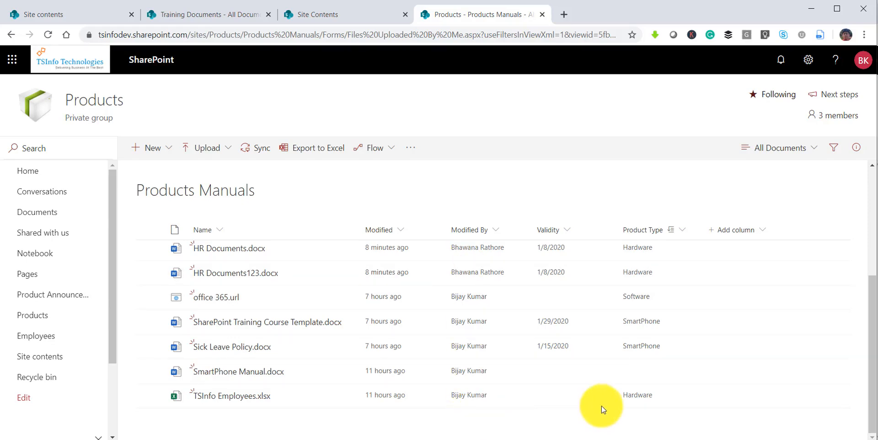
scroll(588, 403, "up", 5)
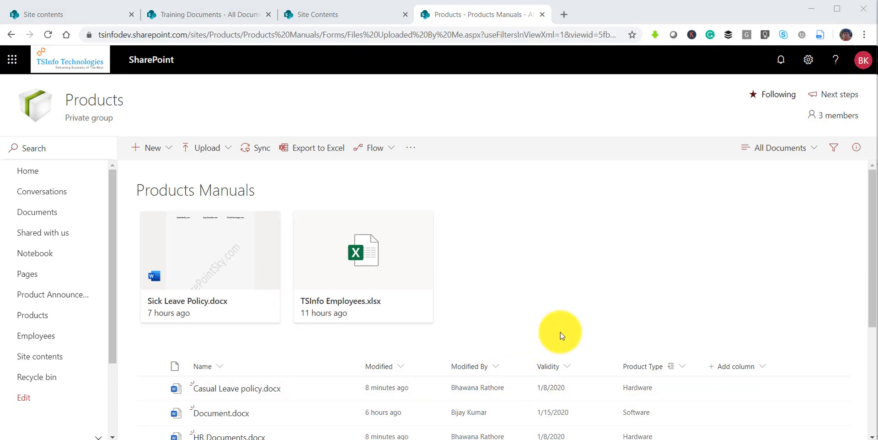
- Open the Files Uploaded By Me view and reload it with the query string after .aspx removed from its address
left_click(813, 154)
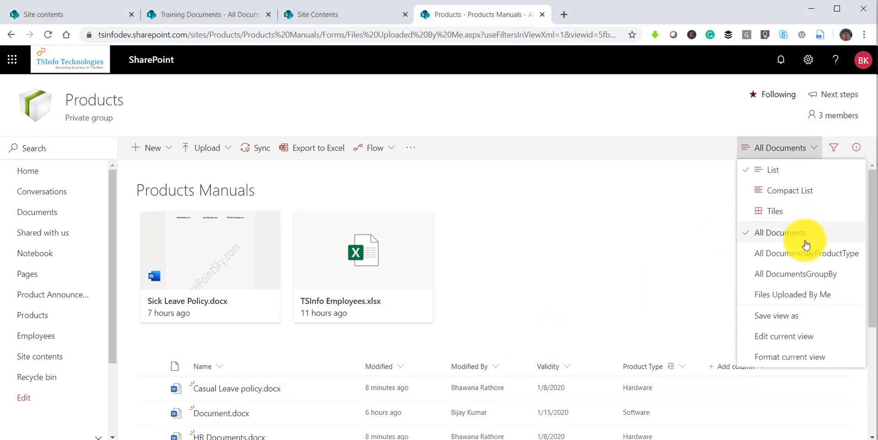
left_click(788, 300)
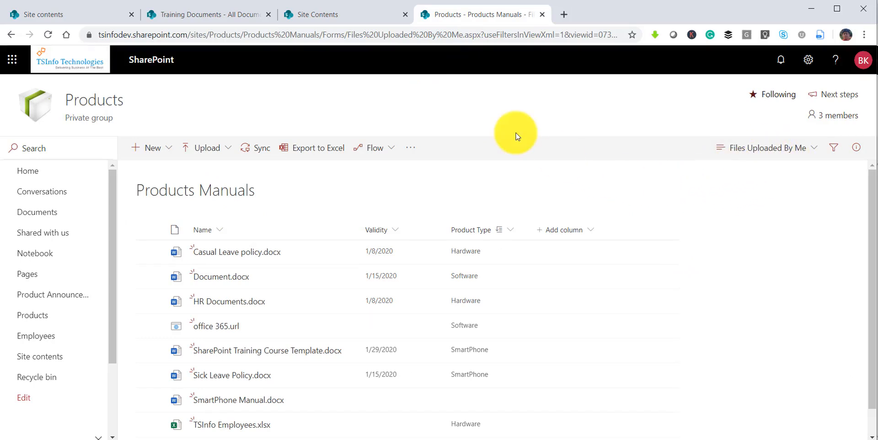
left_click(483, 34)
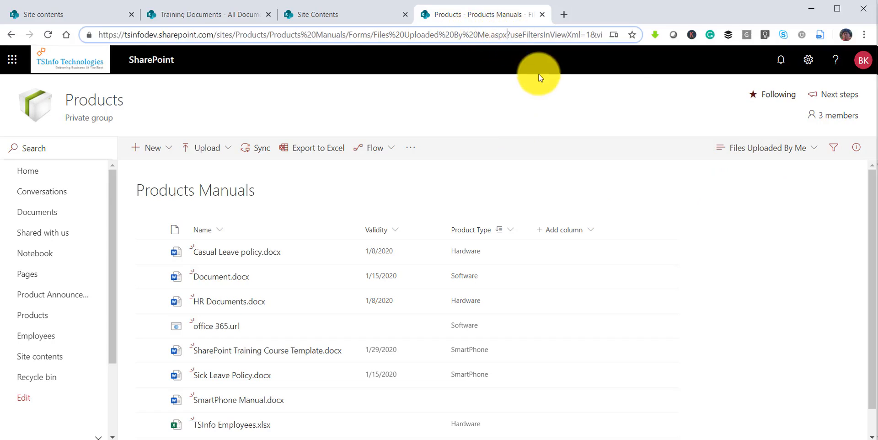
key("shift+End")
key("Delete")
key("Return")
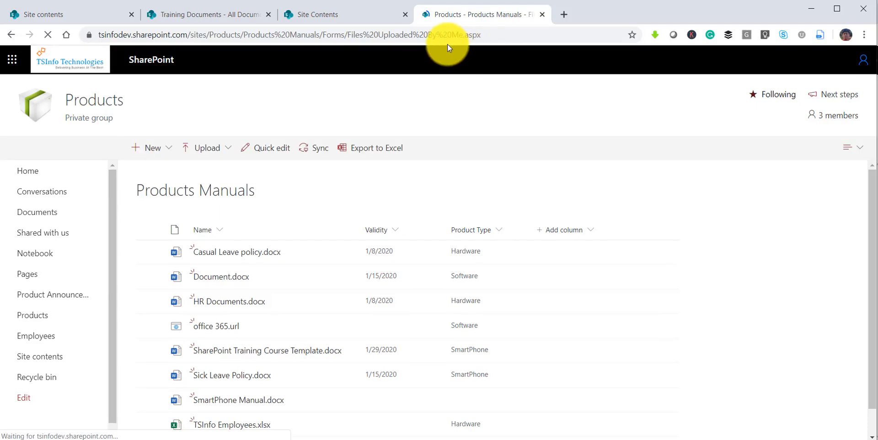
- Copy the shortened web address of the Files Uploaded By Me view
left_click(513, 41)
key("ctrl+c")
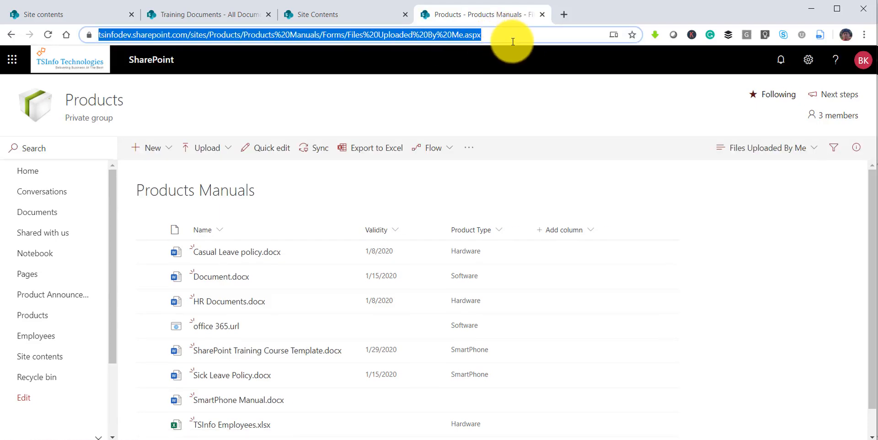
left_click(649, 193)
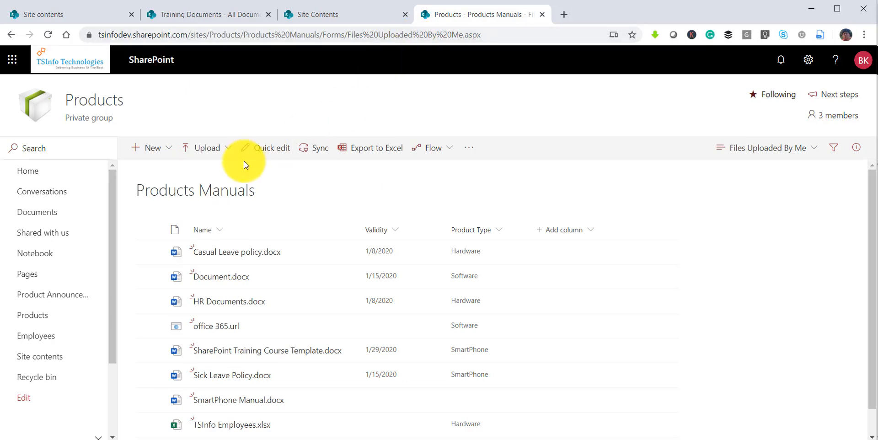
- Add a site navigation link named Products By Me below Home using the copied view address, and save the navigation
left_click(24, 399)
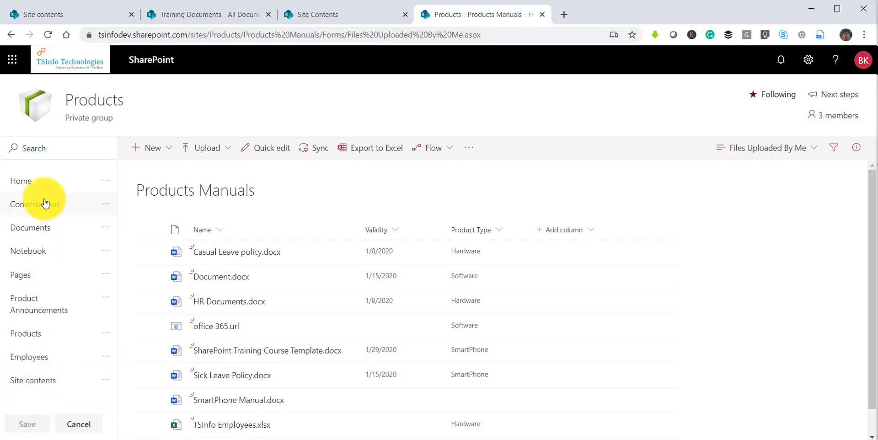
left_click(59, 193)
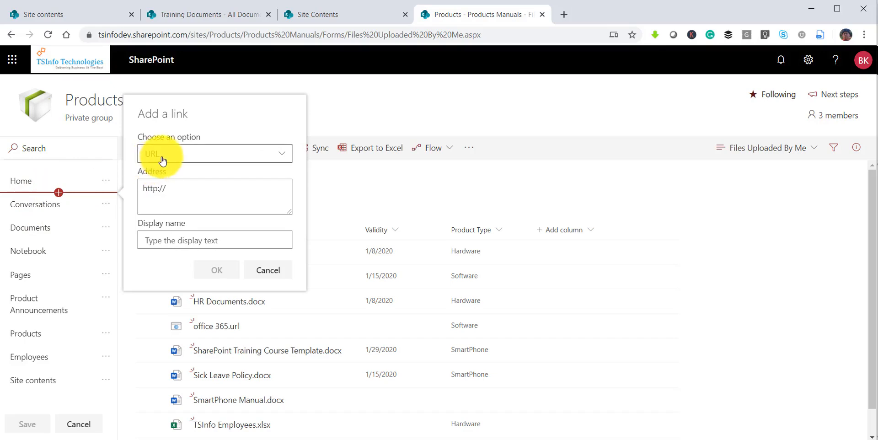
left_click_drag(186, 189, 137, 189)
key("ctrl+v")
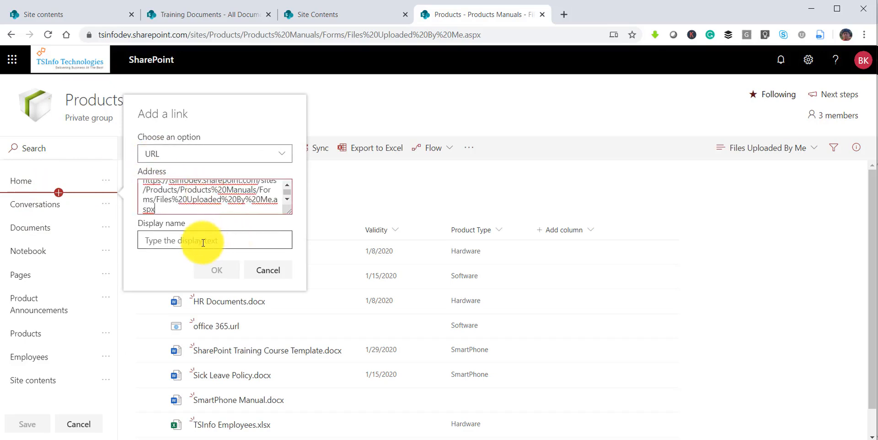
left_click(226, 241)
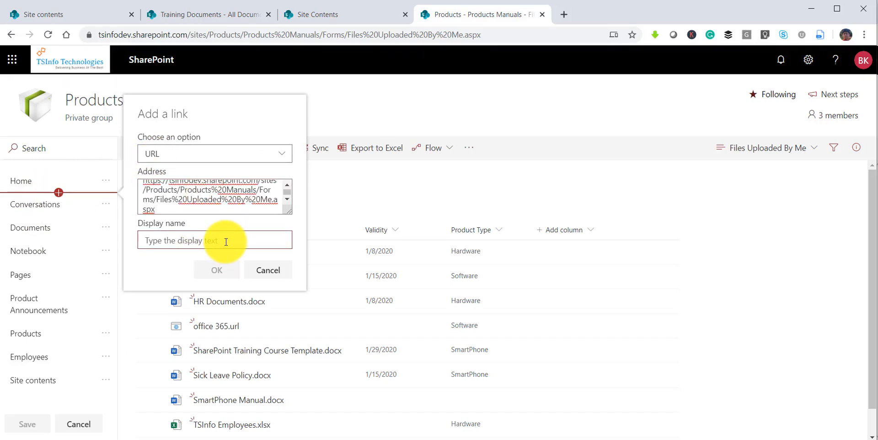
type("Products By Me")
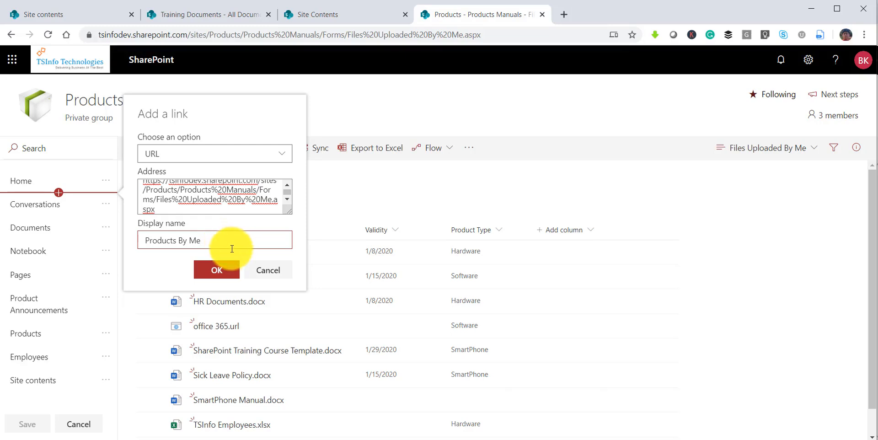
left_click(216, 269)
scroll(80, 345, "down", 1)
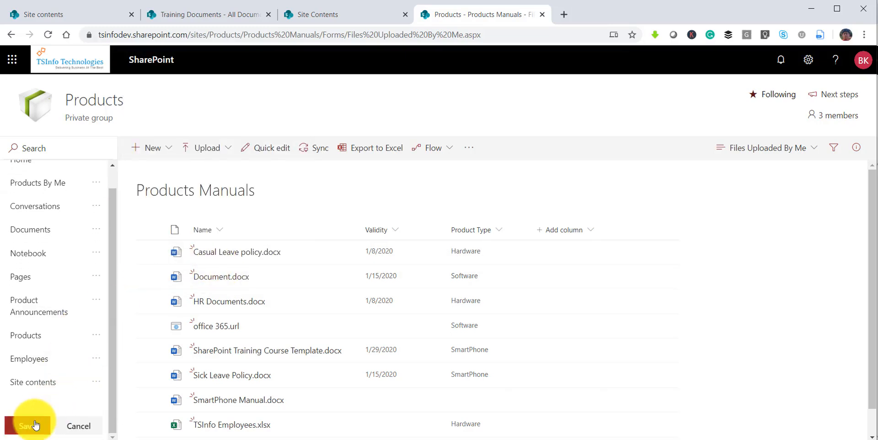
left_click(34, 424)
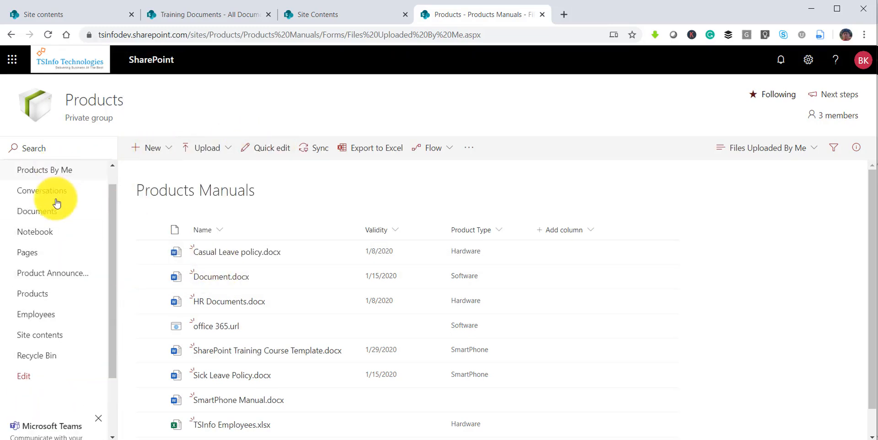
- Test the Products By Me navigation link from the site's Home page
left_click(29, 172)
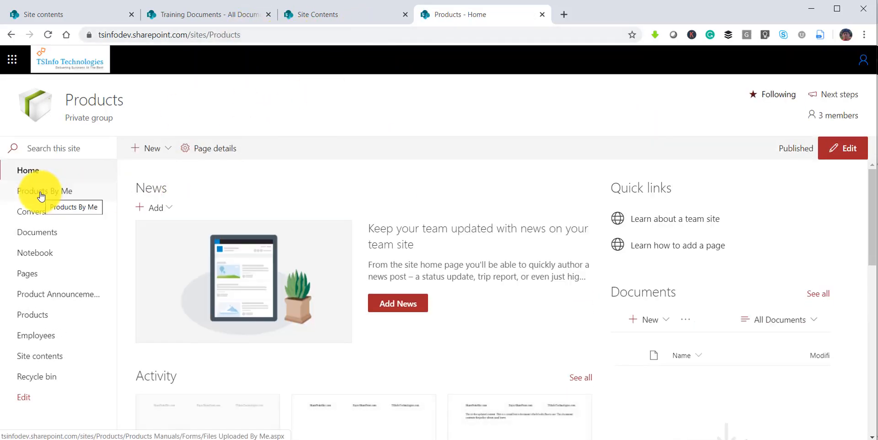
left_click(41, 195)
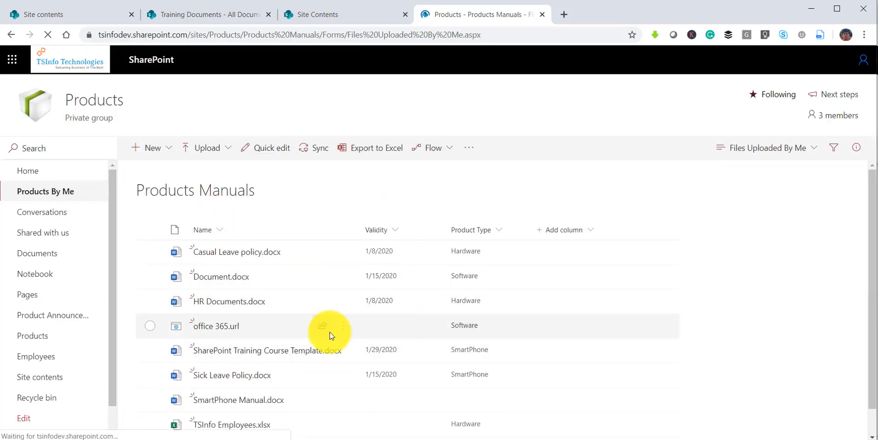
mouse_move(332, 336)
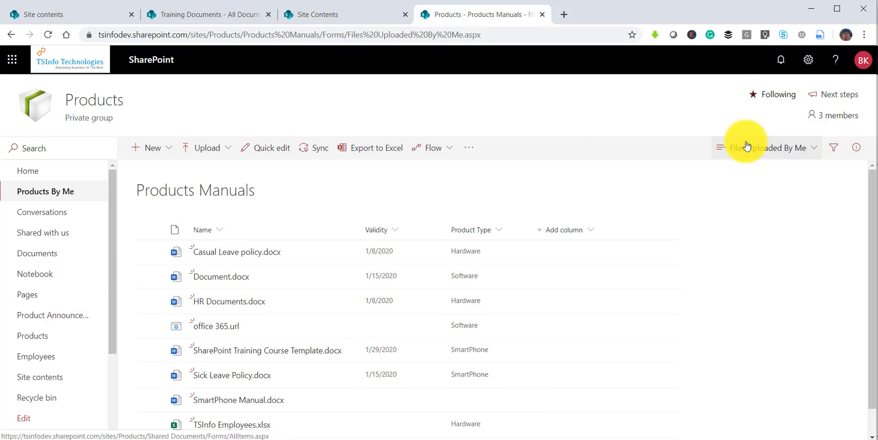
- Switch to the All DocumentsByProductType view and open it for editing through the library settings
left_click(804, 148)
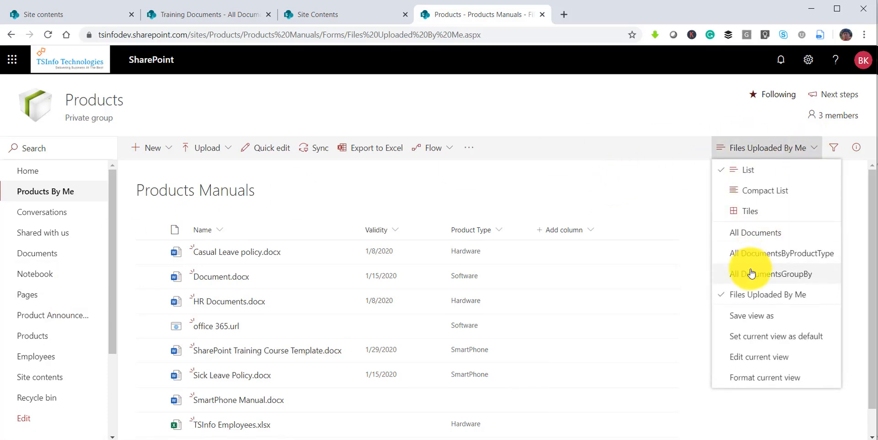
left_click(751, 253)
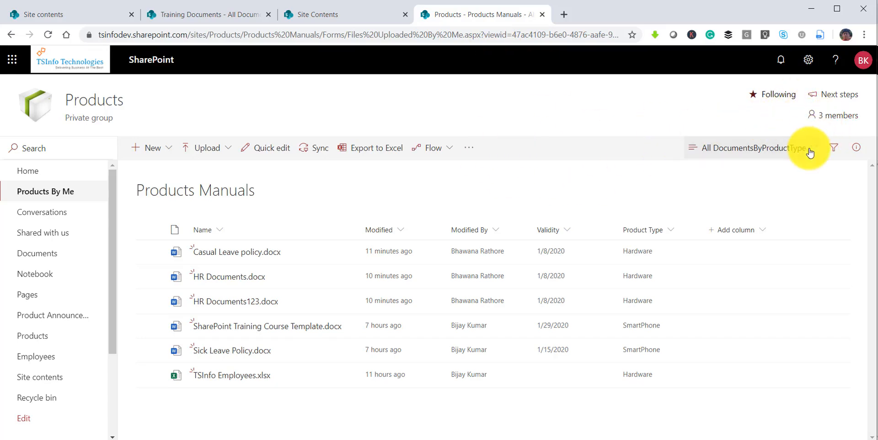
left_click(809, 59)
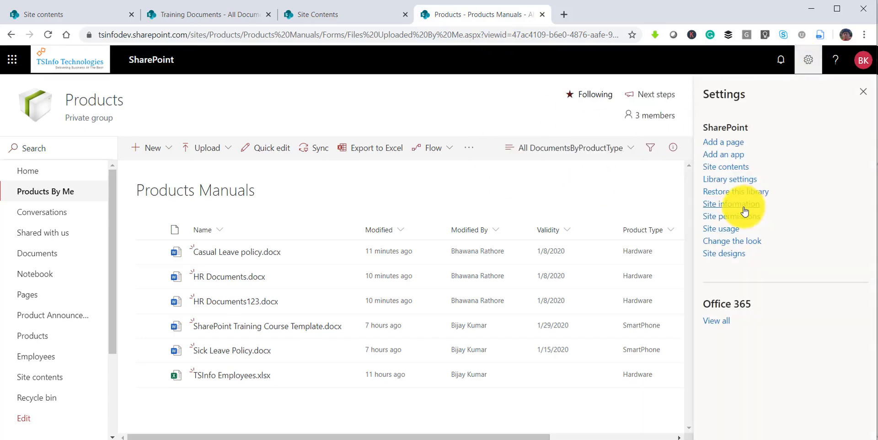
left_click(732, 179)
scroll(514, 310, "down", 3)
scroll(522, 314, "down", 4)
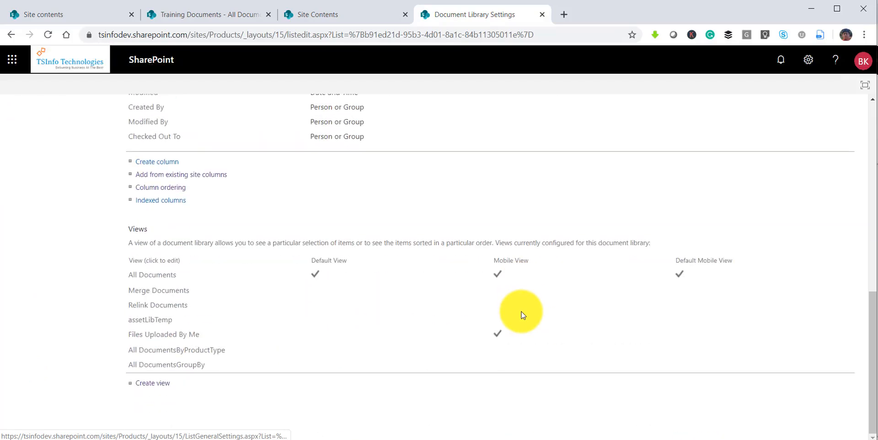
left_click(175, 355)
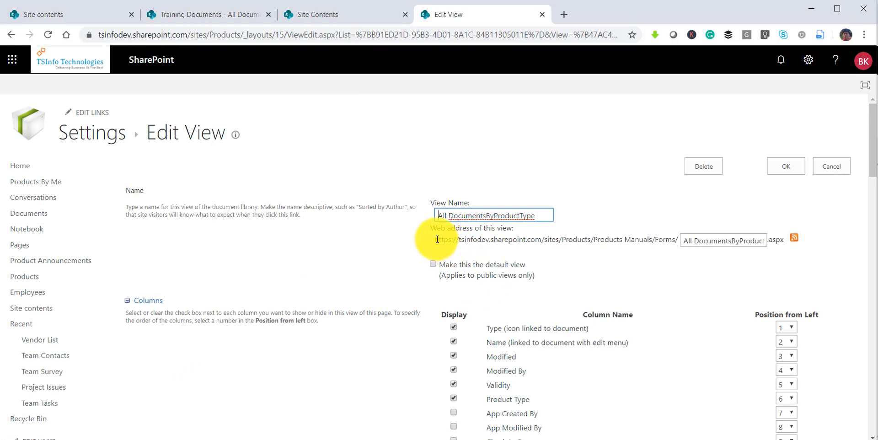
- Examine the web address in the All DocumentsByProductType settings, confirm the settings, and check the loaded view's address
left_click_drag(437, 239, 780, 240)
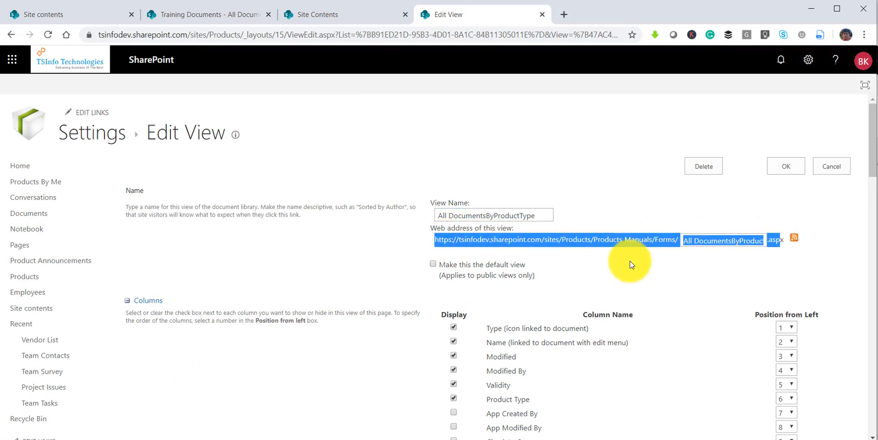
left_click(594, 249)
left_click_drag(557, 242, 720, 240)
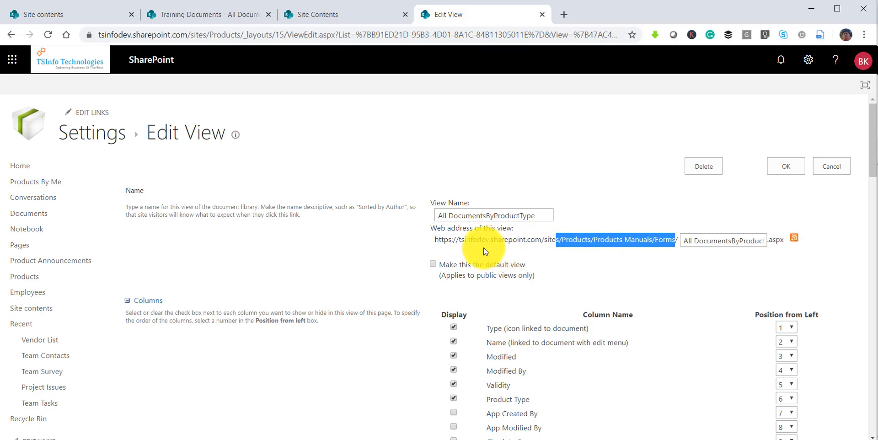
left_click(785, 167)
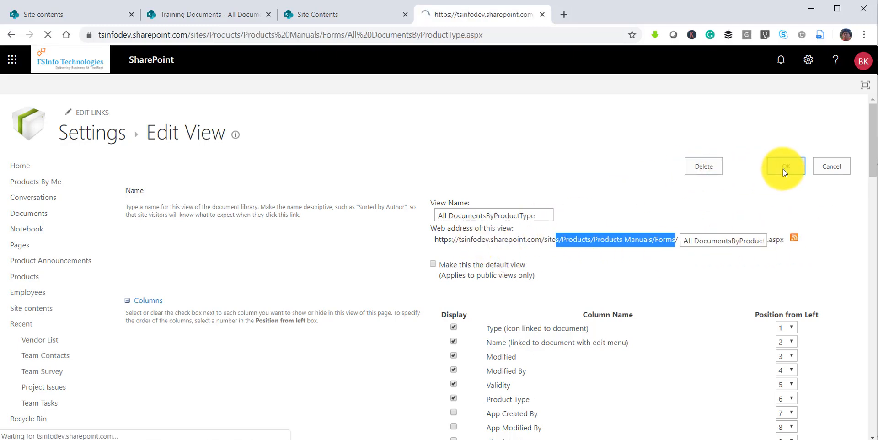
left_click(485, 35)
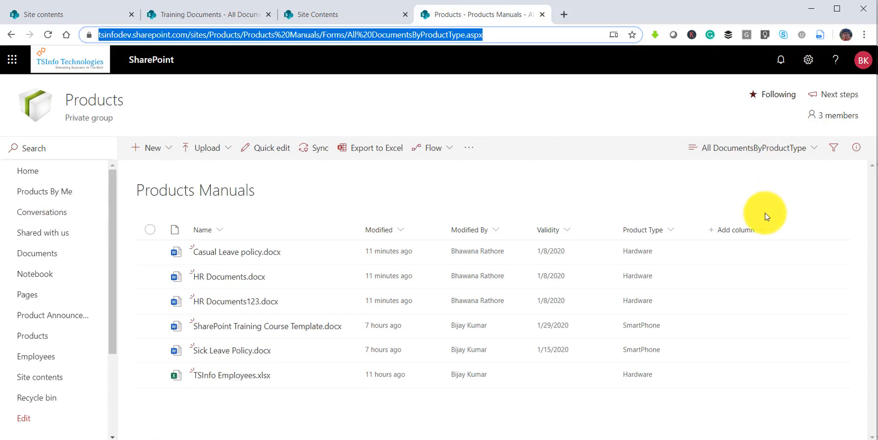
left_click(814, 148)
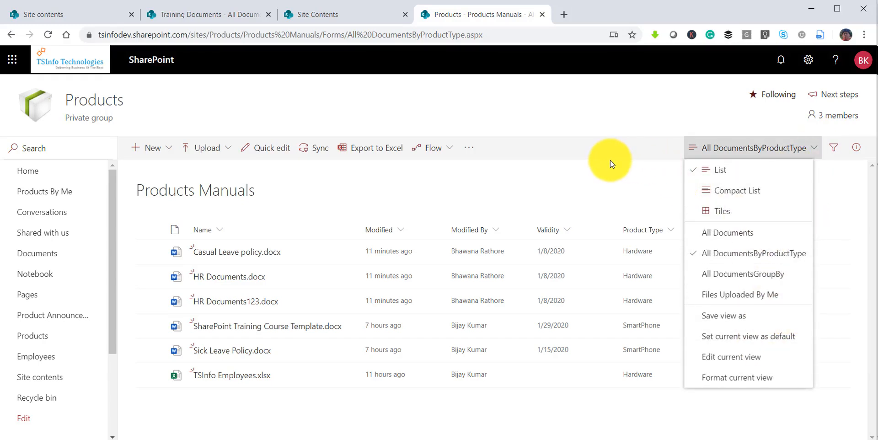
left_click(627, 165)
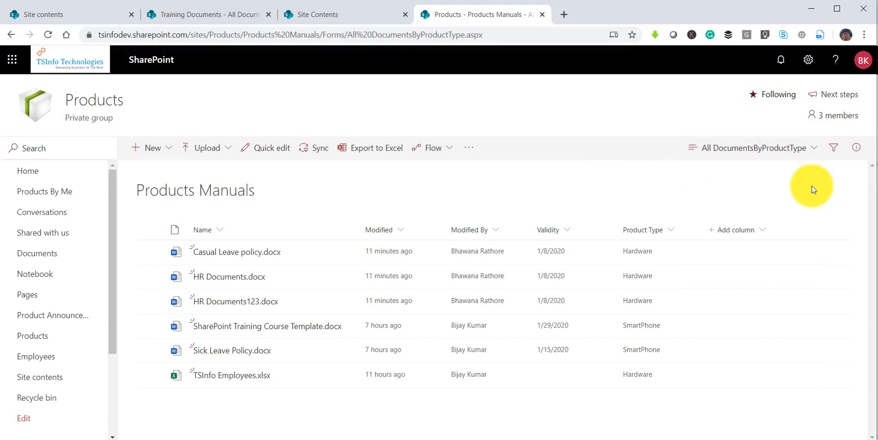